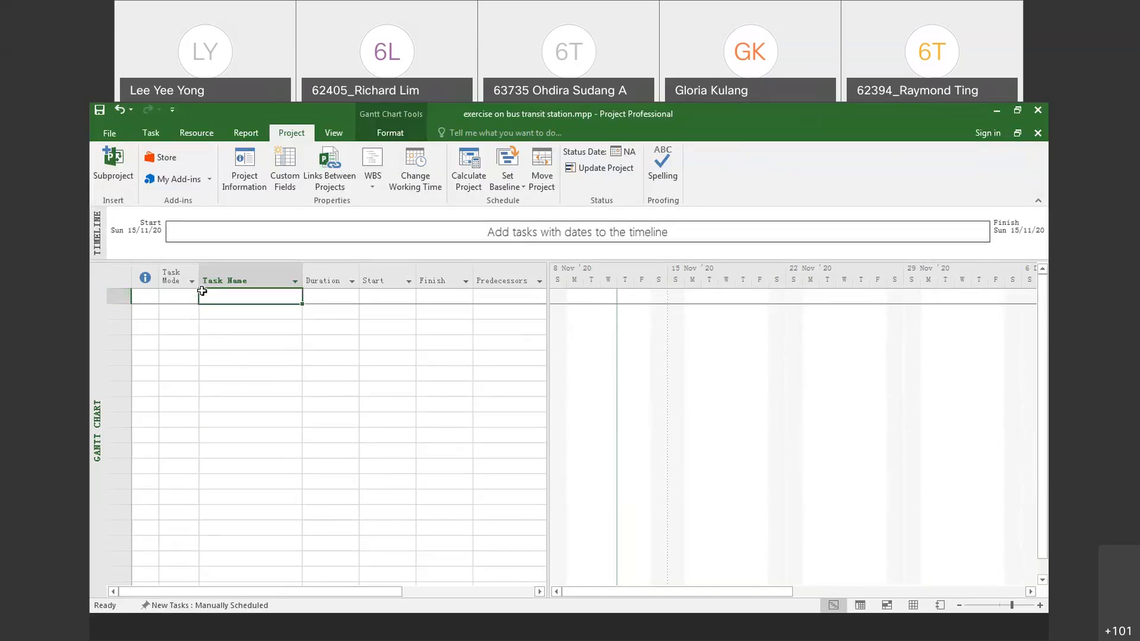
Step: Enter "construction of bus transit station" as the name of the first task
{"action": "type", "text": "constra"}
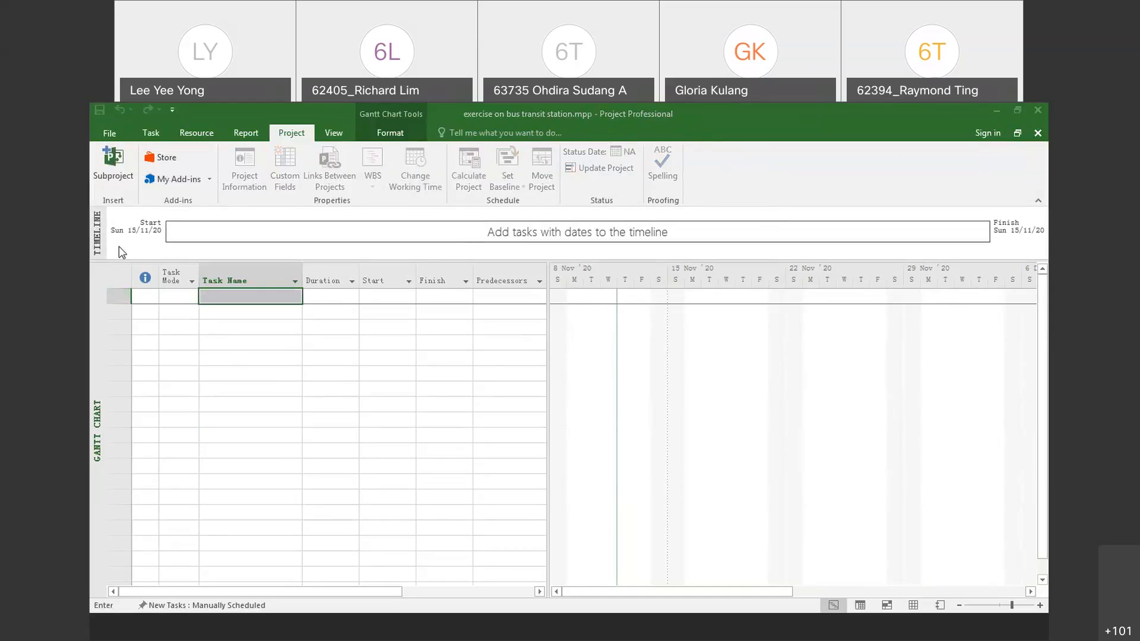
{"action": "type", "text": "constra"}
{"action": "double_click", "coordinate": [215, 296]}
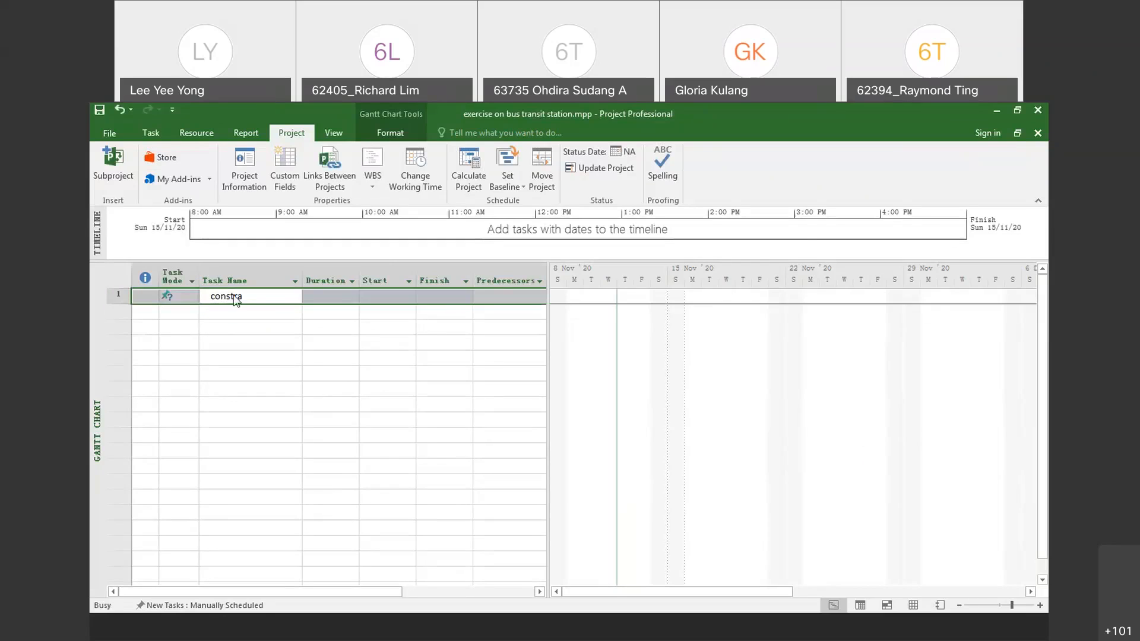
{"action": "left_click", "coordinate": [753, 477]}
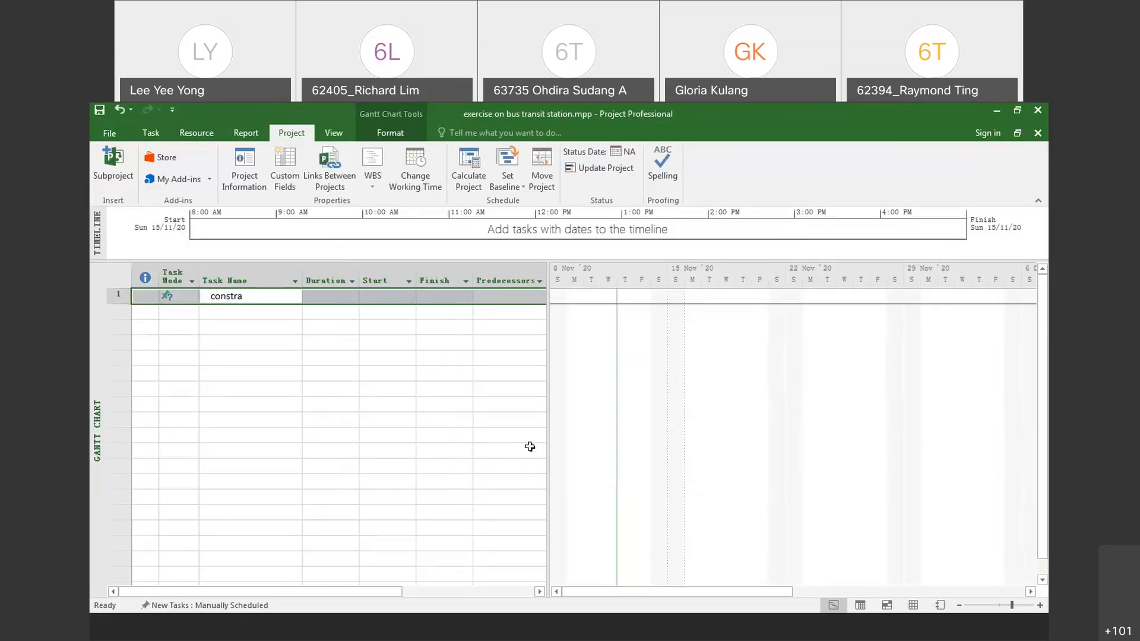
{"action": "type", "text": "constr"}
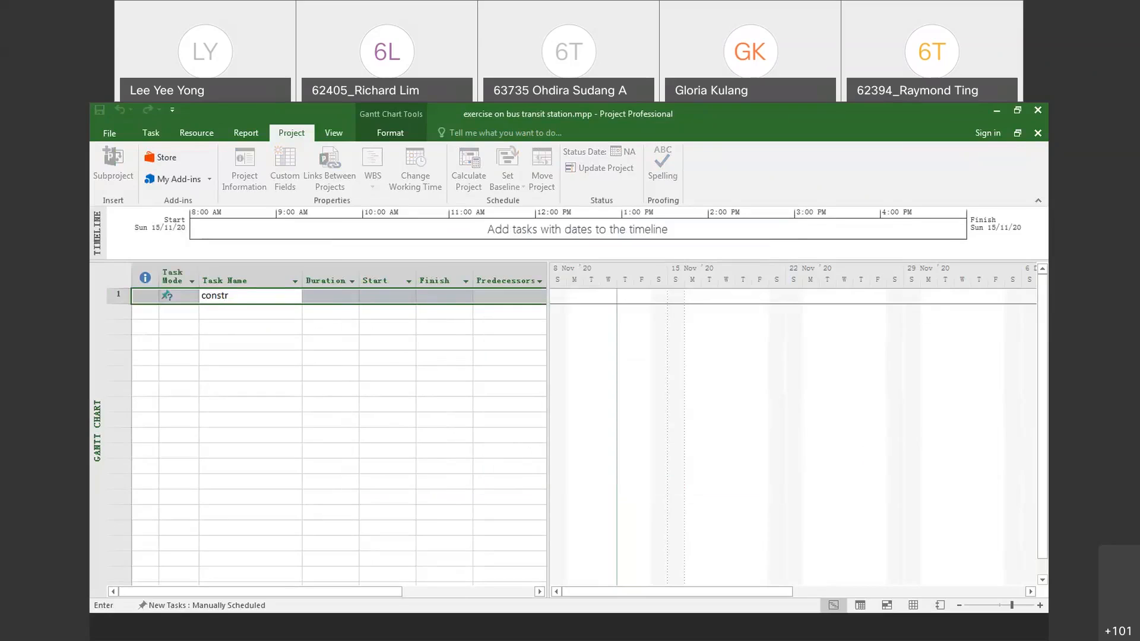
{"action": "type", "text": "ruction of bus transit station"}
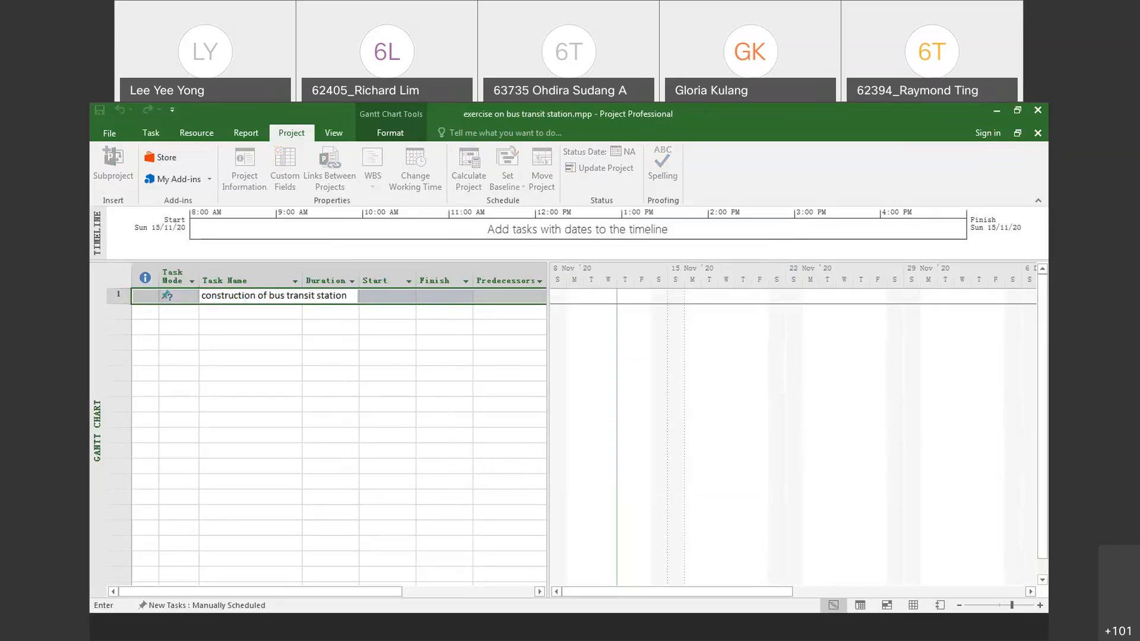
{"action": "key", "text": "Tab"}
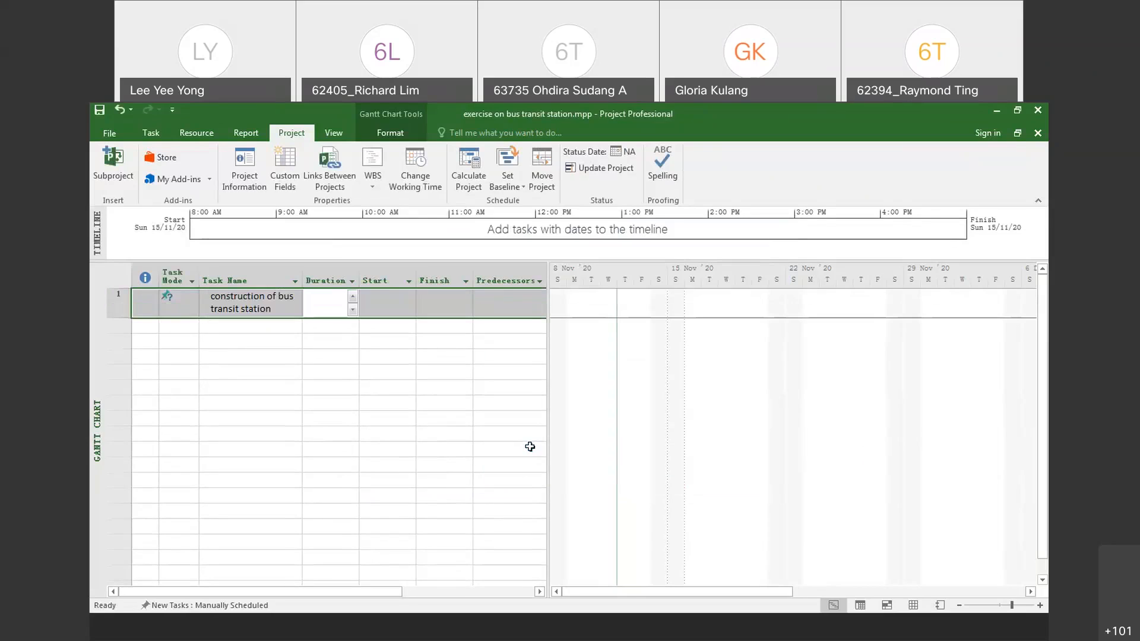
{"action": "left_click", "coordinate": [258, 308]}
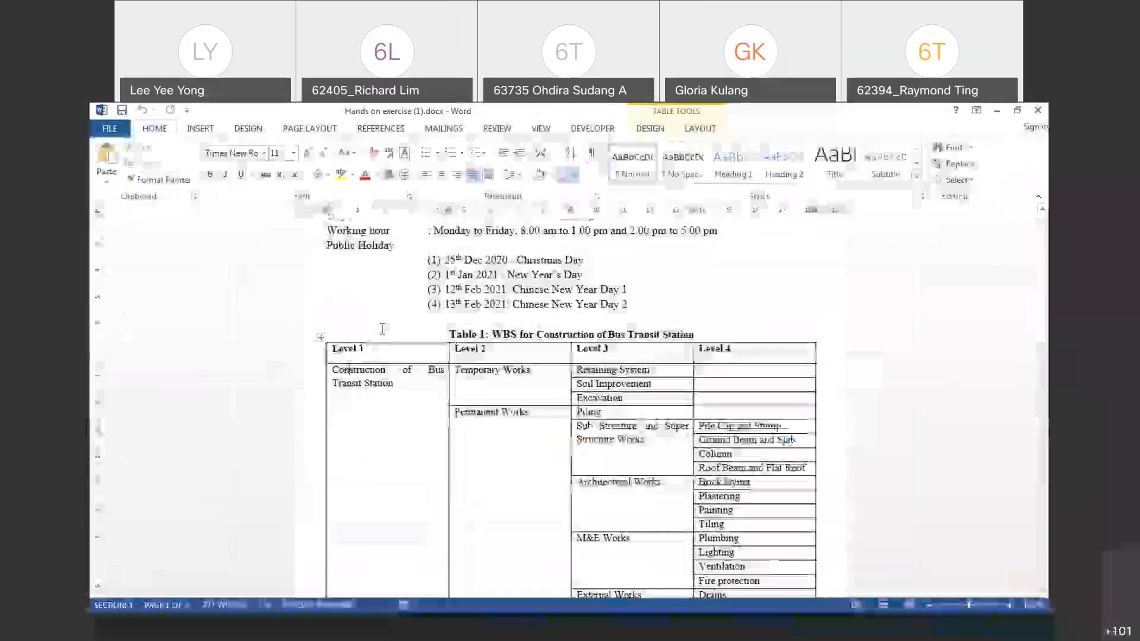
Step: Examine the WBS table for the bus transit station in the Word exercise document, covering the temporary and permanent works across its levels
{"action": "left_click", "coordinate": [350, 369]}
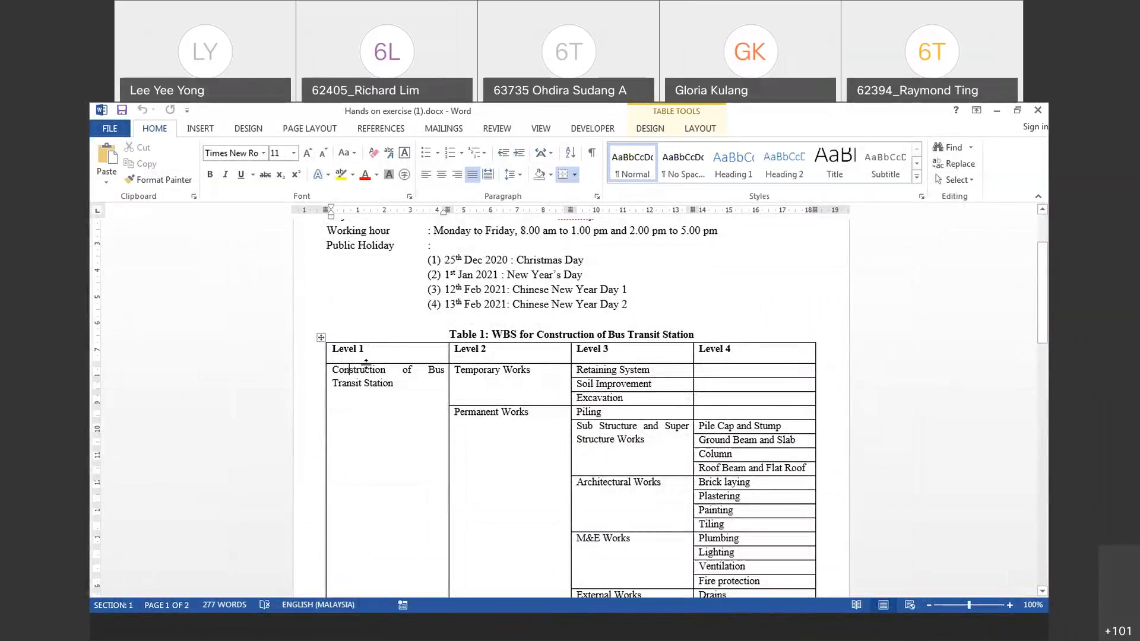
{"action": "triple_click", "coordinate": [340, 381]}
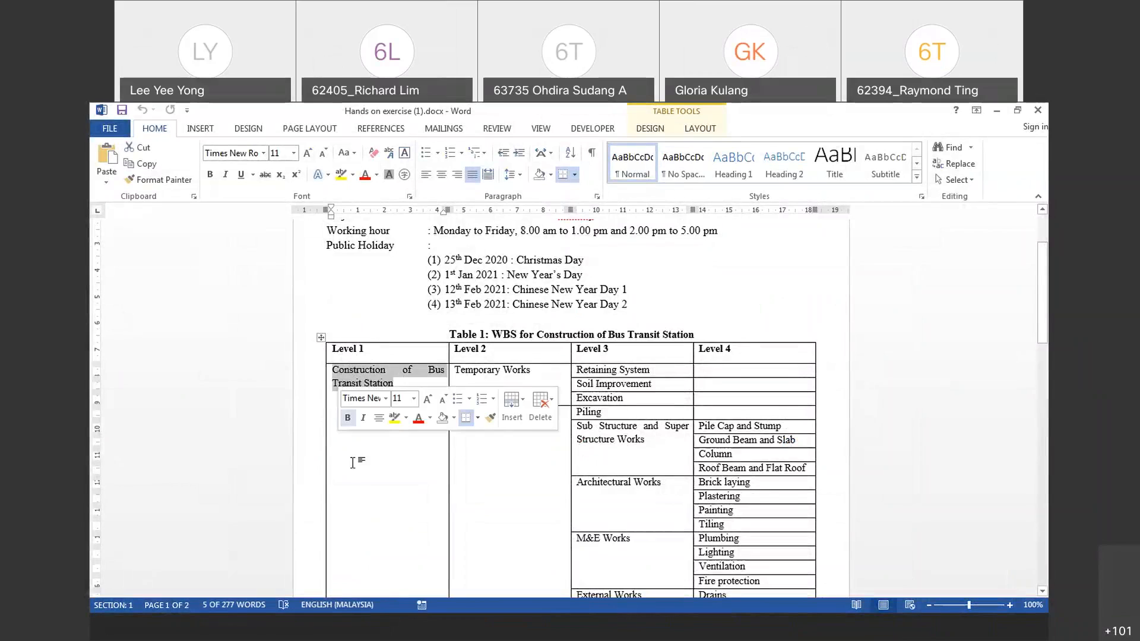
{"action": "triple_click", "coordinate": [393, 390]}
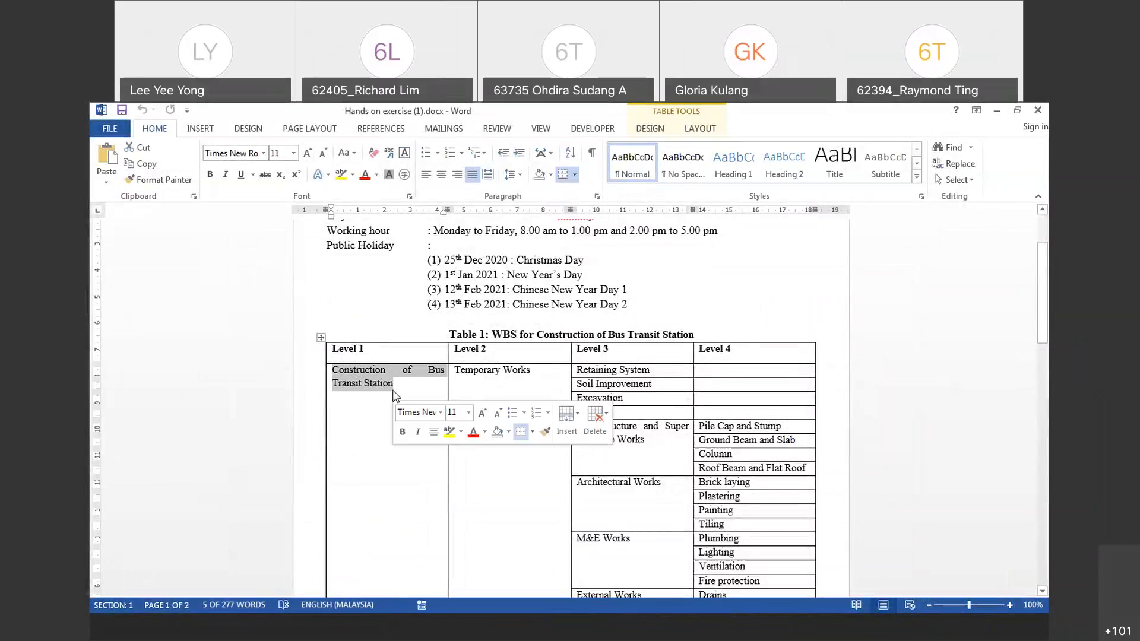
{"action": "left_click", "coordinate": [365, 408]}
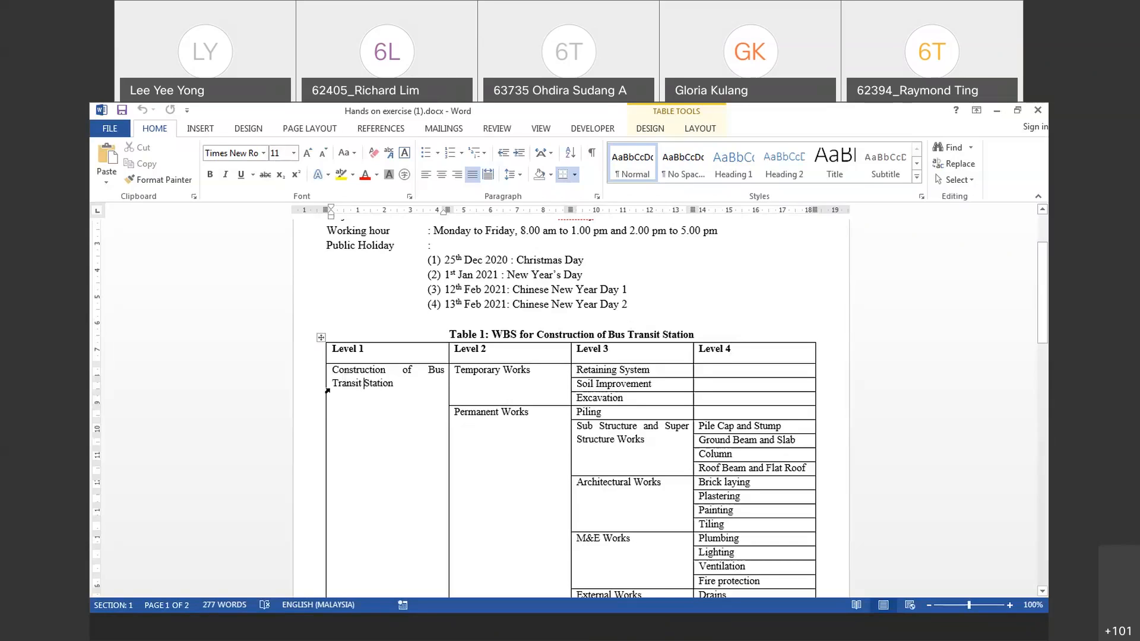
{"action": "left_click_drag", "start_coordinate": [336, 371], "coordinate": [383, 396]}
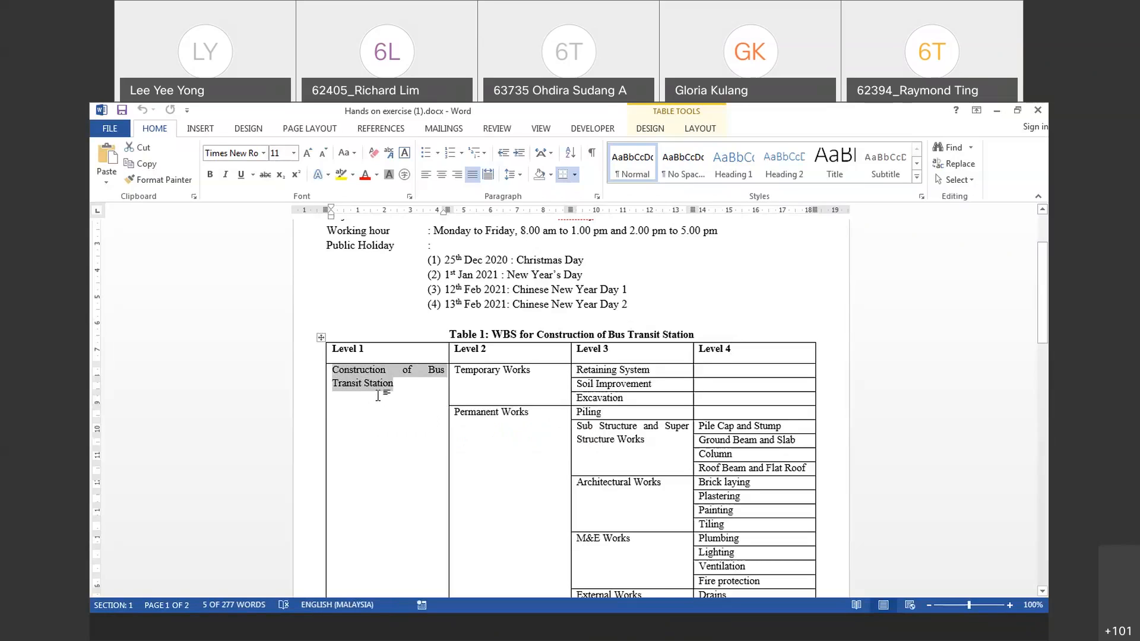
{"action": "left_click", "coordinate": [377, 383]}
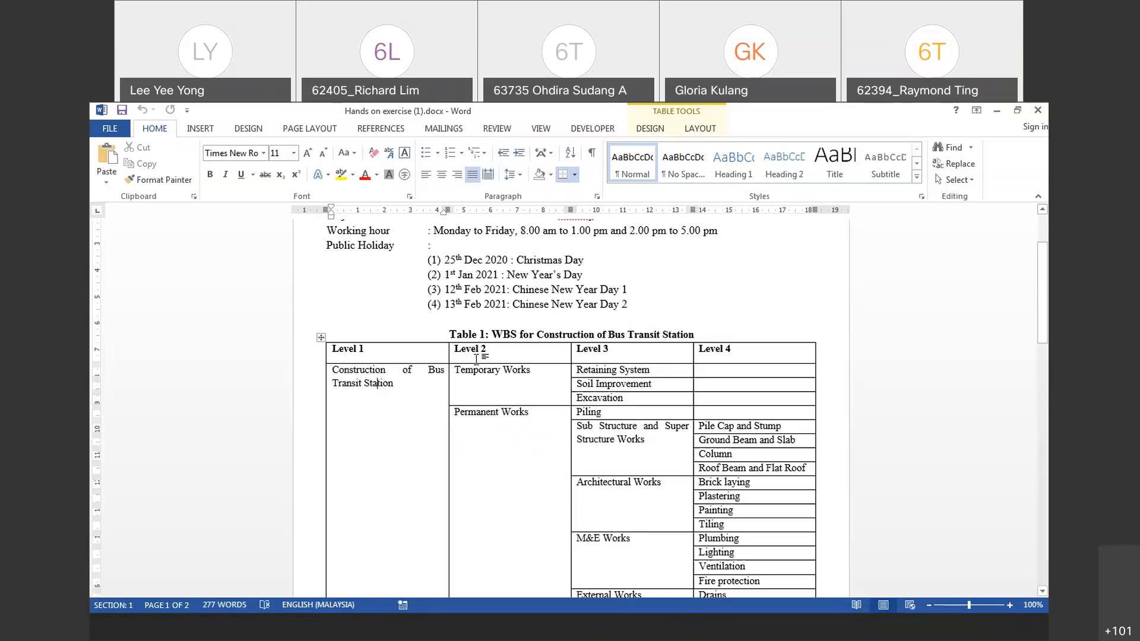
{"action": "left_click_drag", "start_coordinate": [459, 369], "coordinate": [530, 382]}
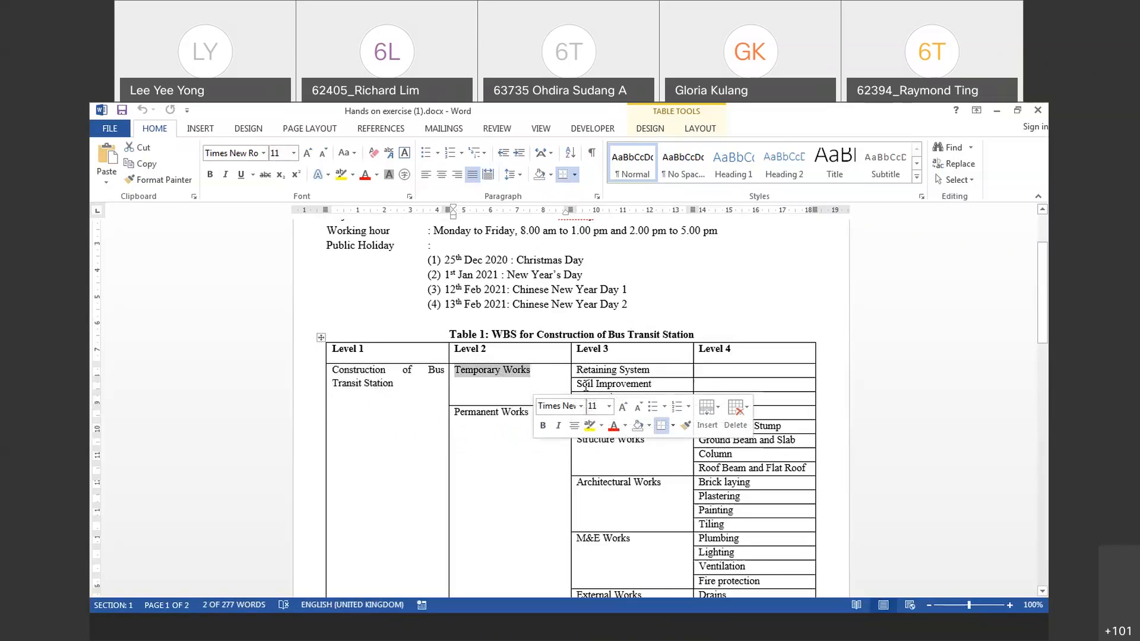
{"action": "left_click", "coordinate": [597, 398]}
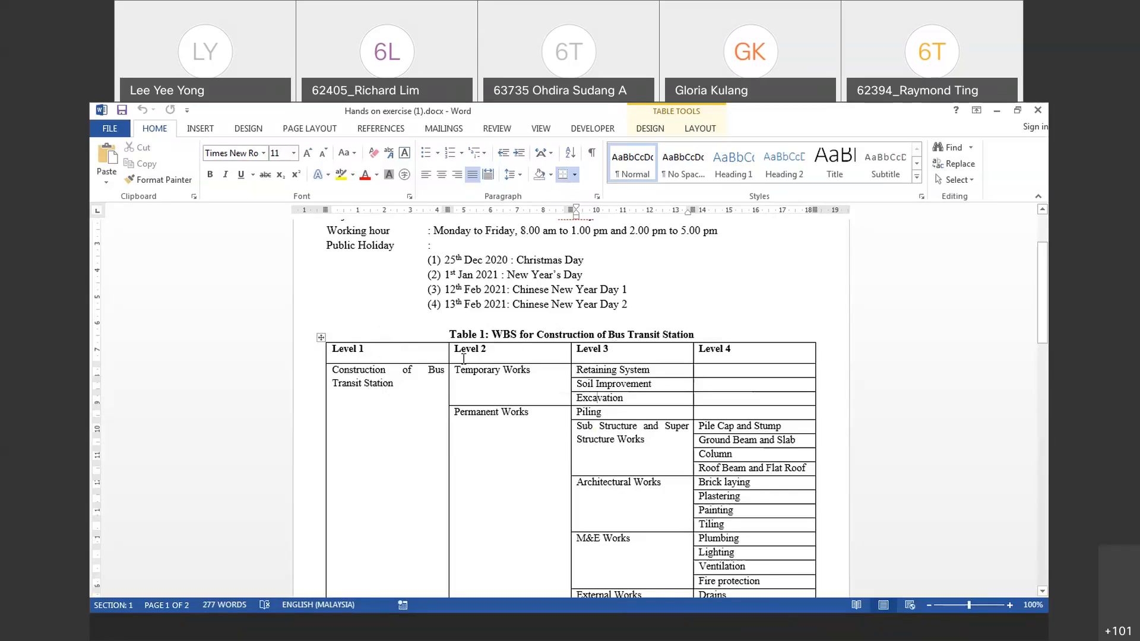
{"action": "left_click_drag", "start_coordinate": [456, 371], "coordinate": [598, 397]}
{"action": "left_click_drag", "start_coordinate": [454, 412], "coordinate": [530, 427]}
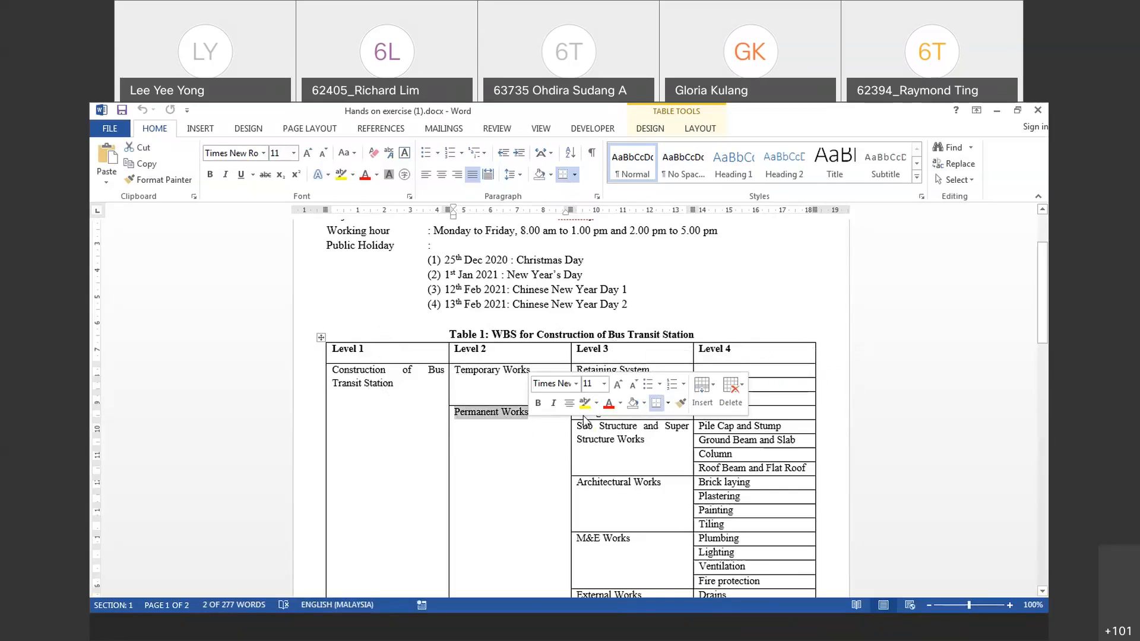
{"action": "left_click", "coordinate": [496, 414]}
{"action": "left_click_drag", "start_coordinate": [583, 413], "coordinate": [618, 440]}
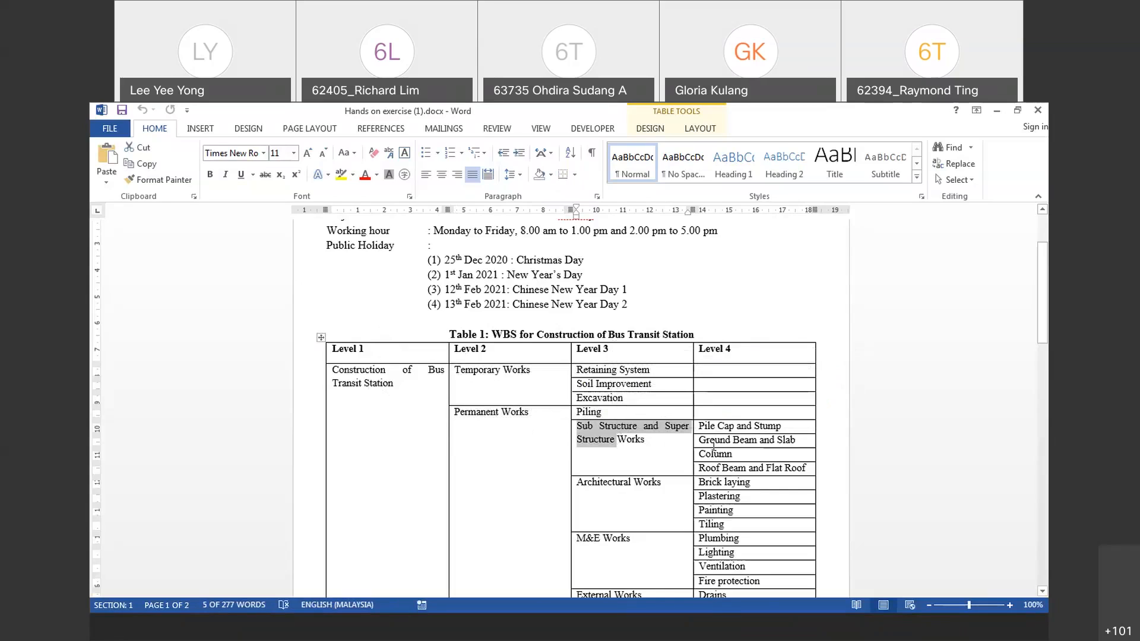
{"action": "left_click", "coordinate": [704, 427]}
{"action": "left_click_drag", "start_coordinate": [704, 428], "coordinate": [719, 465]}
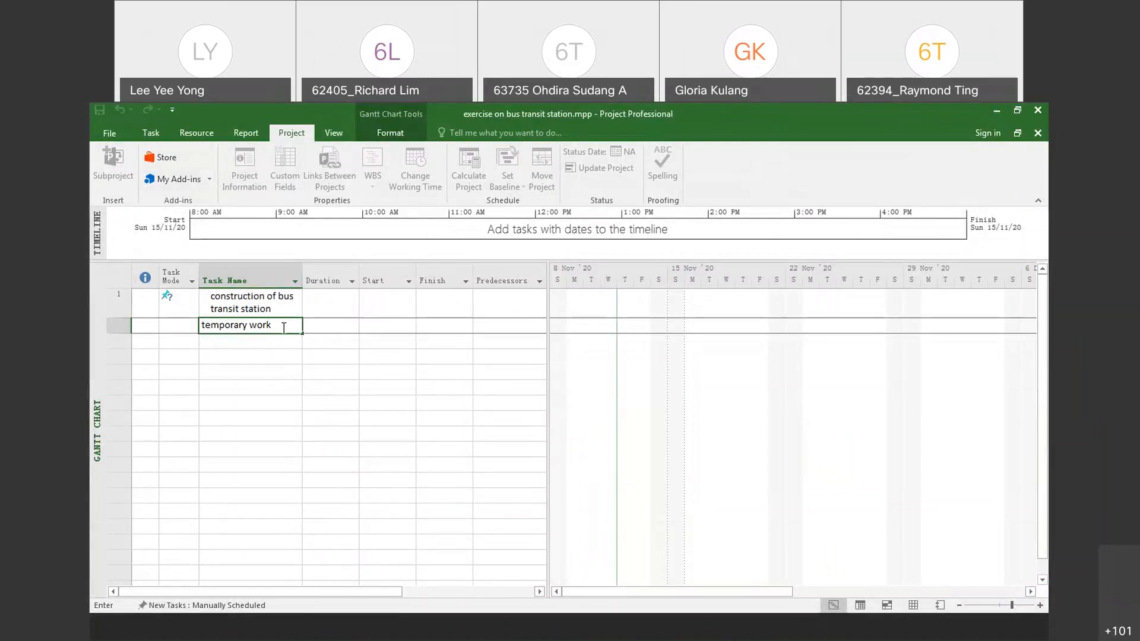
Step: In the Project schedule, add the tasks "temporary work" and "retaining structure" below the first task
{"action": "key", "text": "Return"}
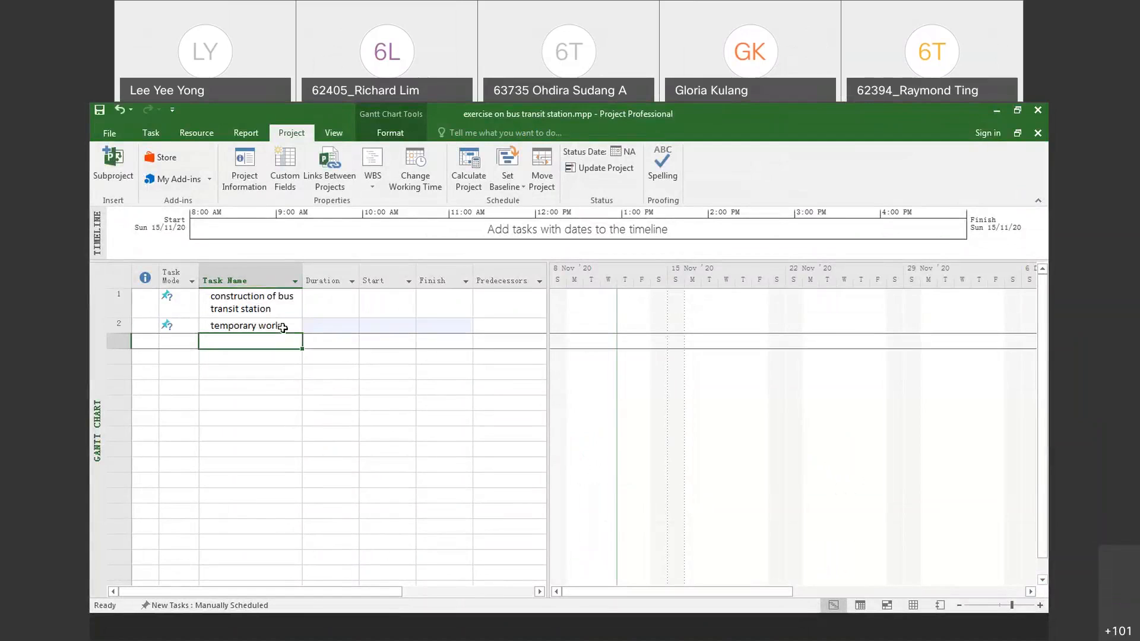
{"action": "type", "text": "retainint"}
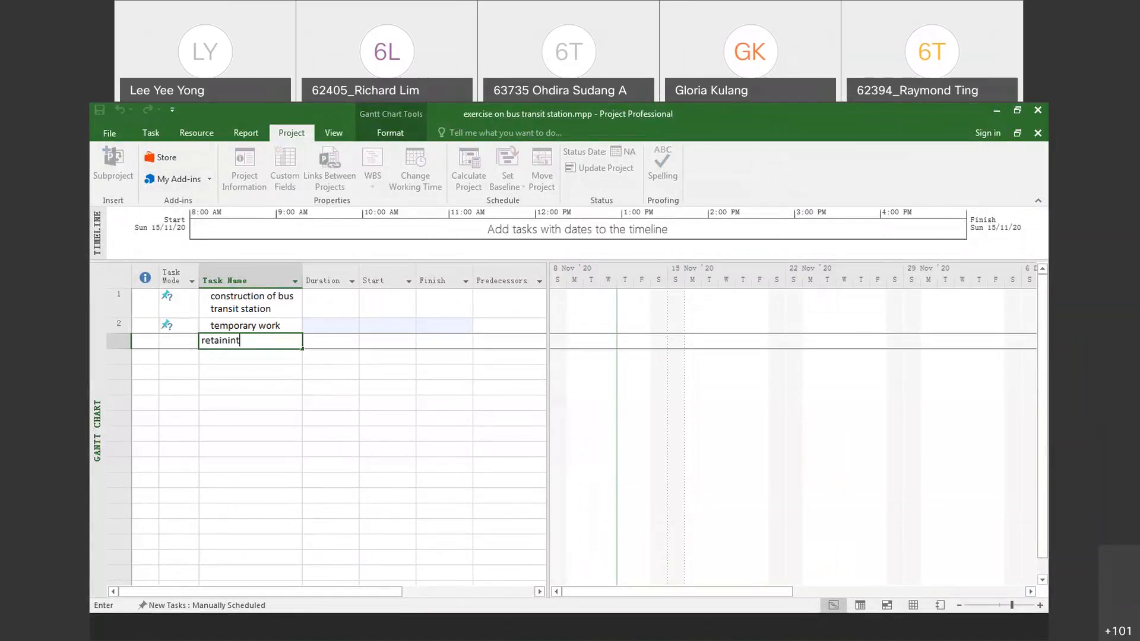
{"action": "key", "text": "BackSpace"}
{"action": "key", "text": "BackSpace"}
{"action": "key", "text": "BackSpace"}
{"action": "type", "text": "ing structure"}
{"action": "key", "text": "Return"}
Step: Add the tasks "soil improvement" and "excavation" below the retaining structure task
{"action": "type", "text": "s"}
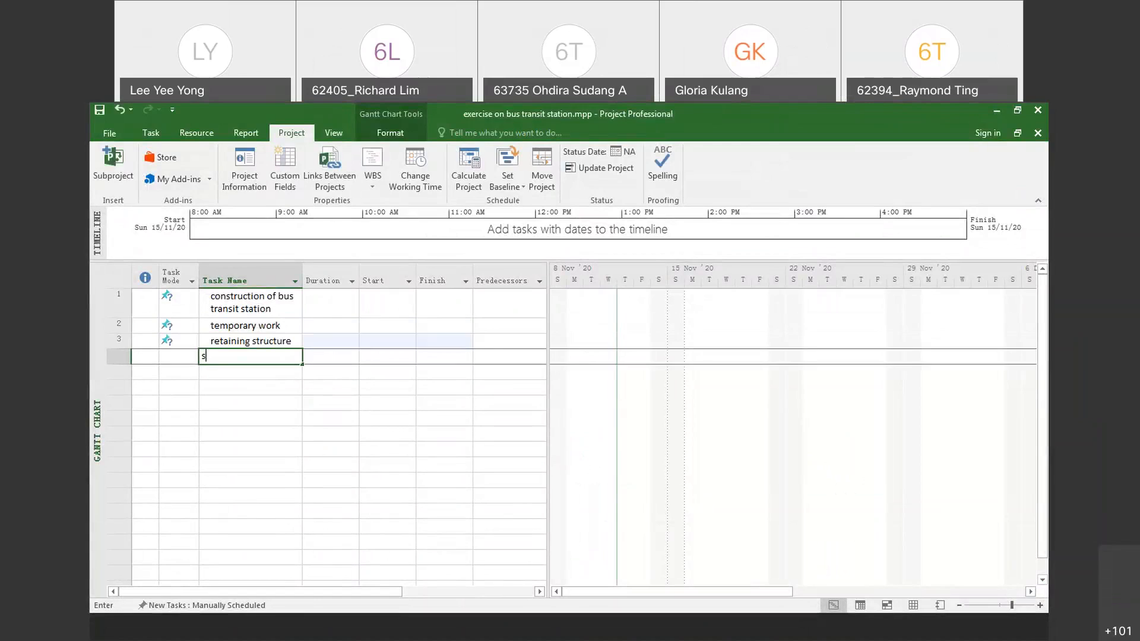
{"action": "type", "text": "oil improv"}
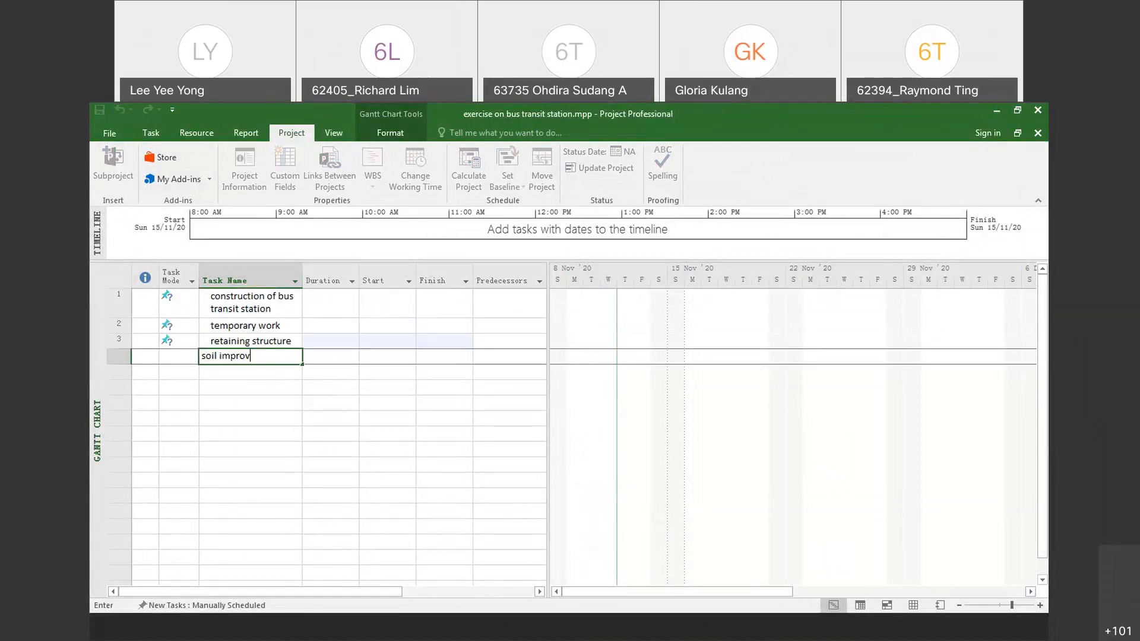
{"action": "type", "text": "ement"}
{"action": "key", "text": "Return"}
{"action": "type", "text": "e"}
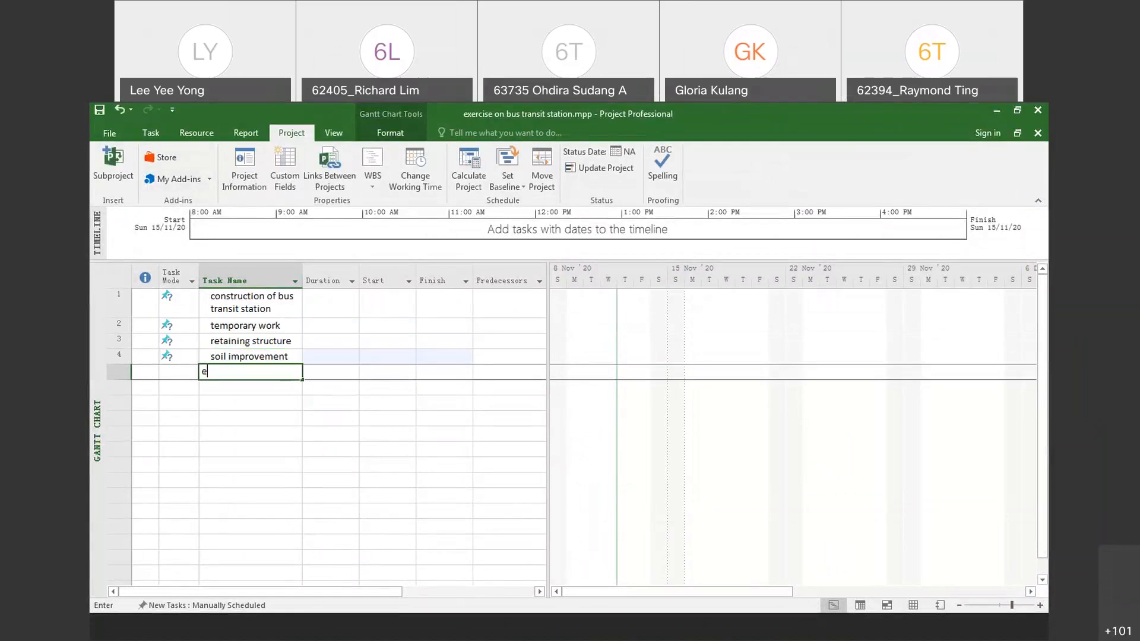
{"action": "type", "text": "xcav"}
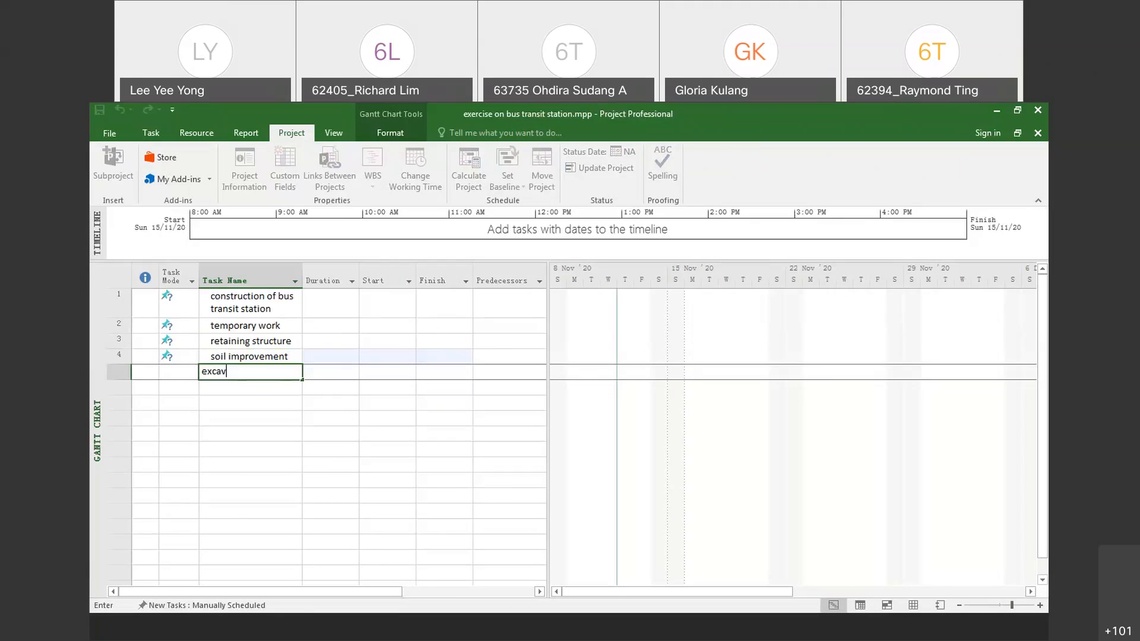
{"action": "type", "text": "ation"}
{"action": "key", "text": "Return"}
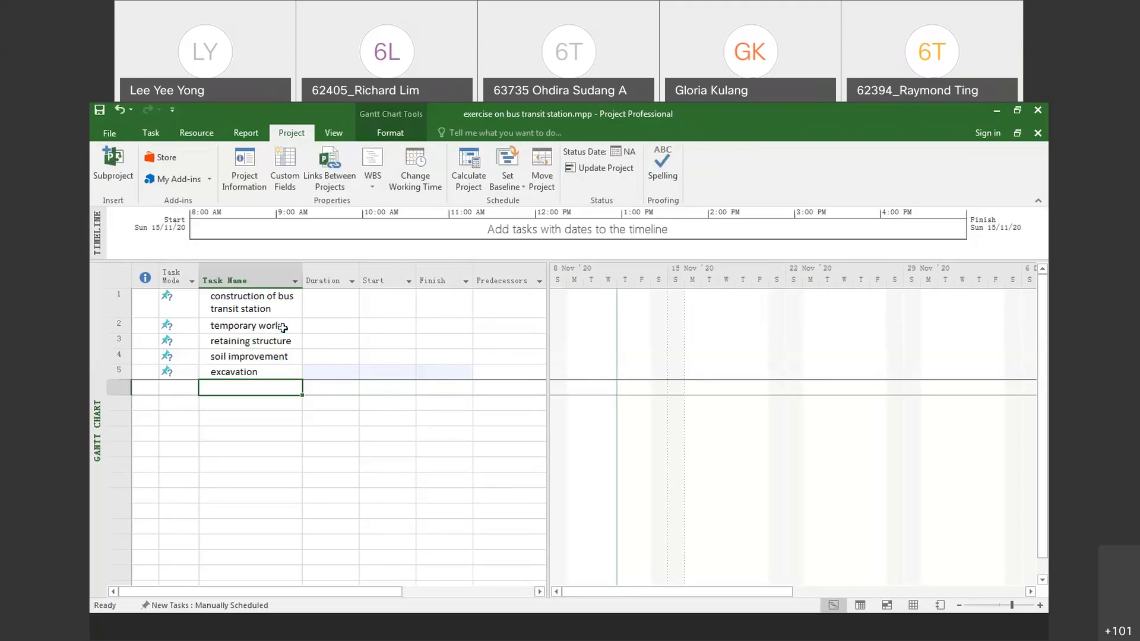
Step: Add the tasks "permenant works" and "piling" below the excavation task
{"action": "type", "text": "p"}
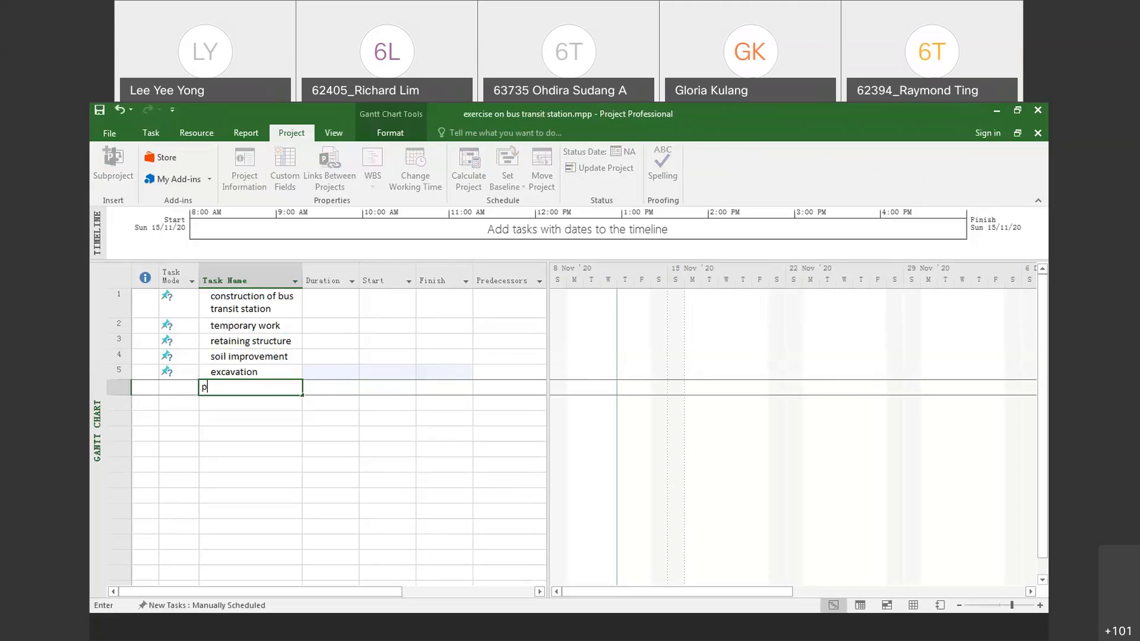
{"action": "type", "text": "ermenant works"}
{"action": "key", "text": "Return"}
{"action": "type", "text": "piling"}
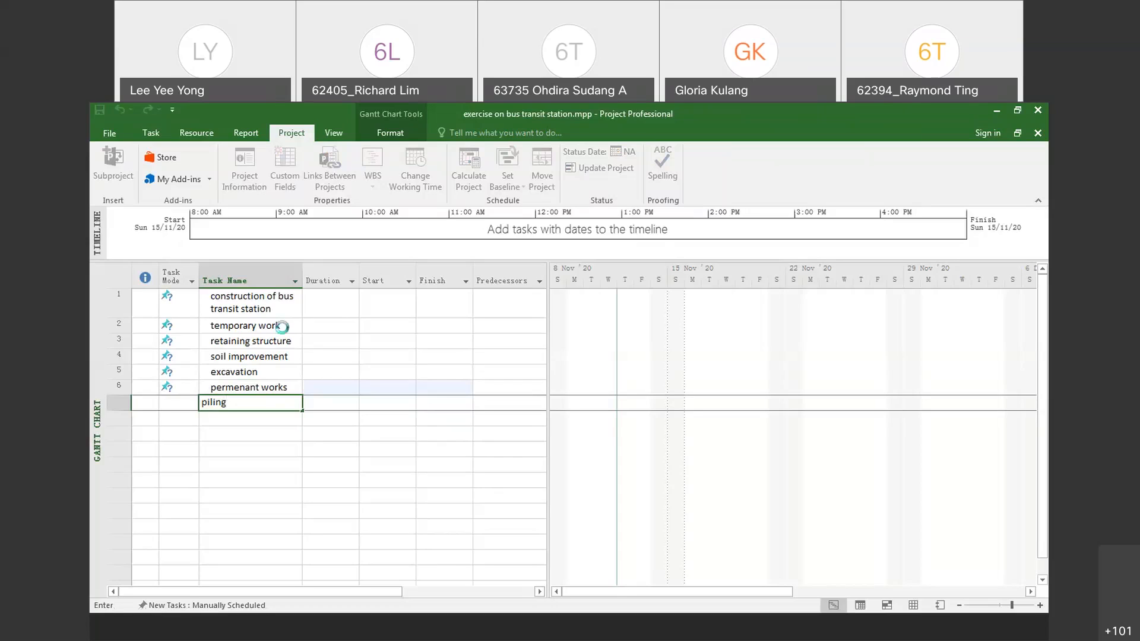
{"action": "key", "text": "Return"}
Step: Add the tasks "substructure and superstructure", "pilecap and stump" and "column" below the piling task
{"action": "type", "text": "s"}
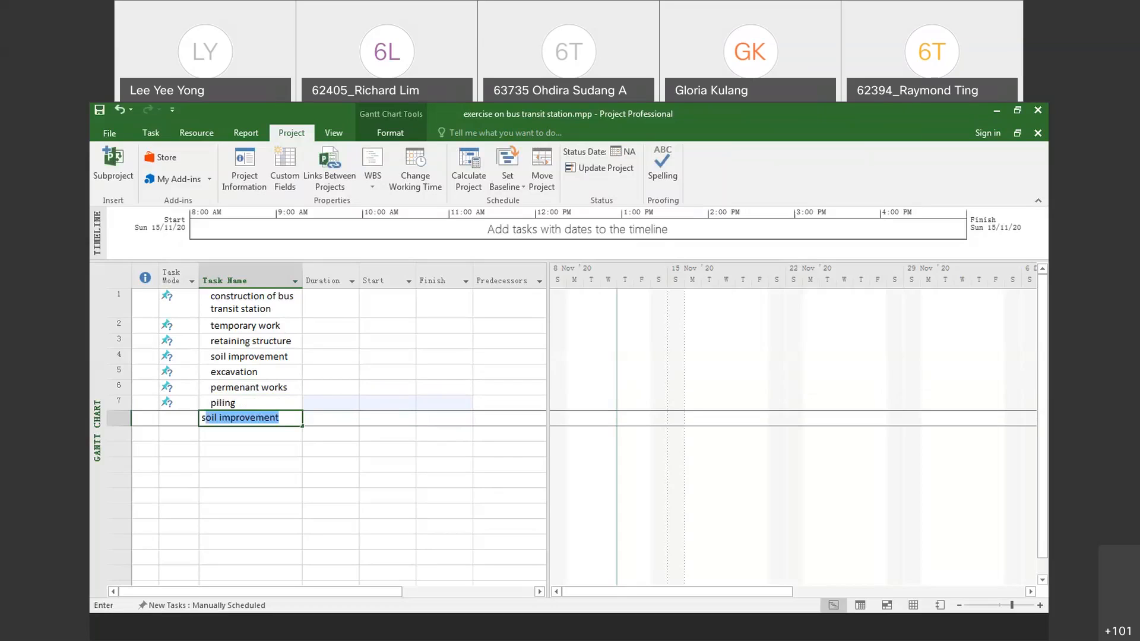
{"action": "type", "text": "ubstructure and superstructure"}
{"action": "key", "text": "Return"}
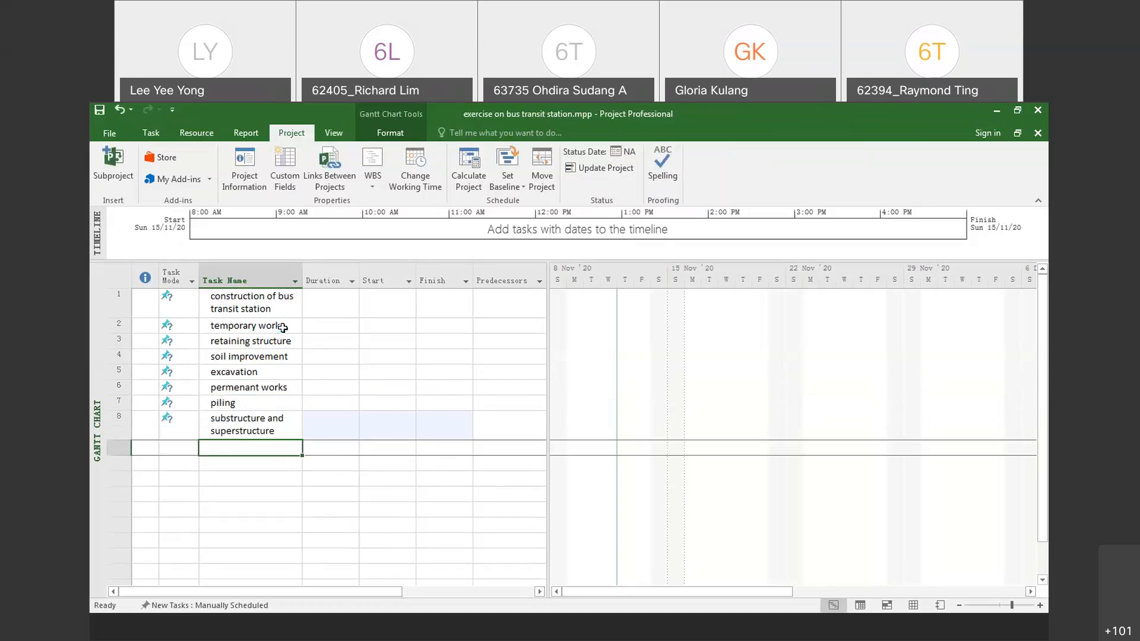
{"action": "type", "text": "pilecap and stump"}
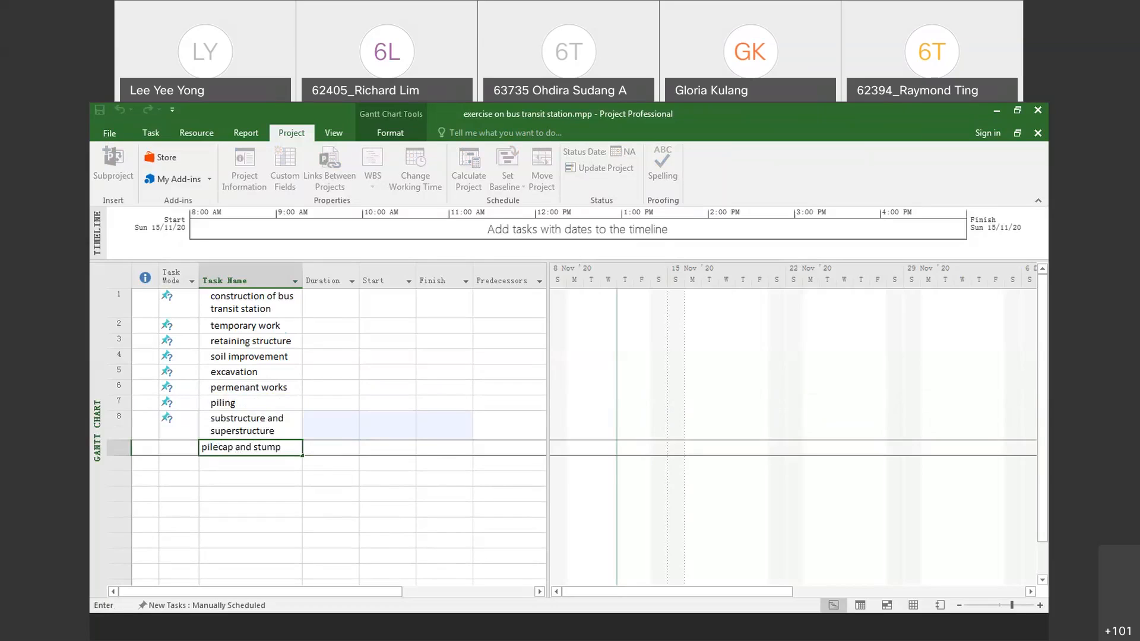
{"action": "key", "text": "Return"}
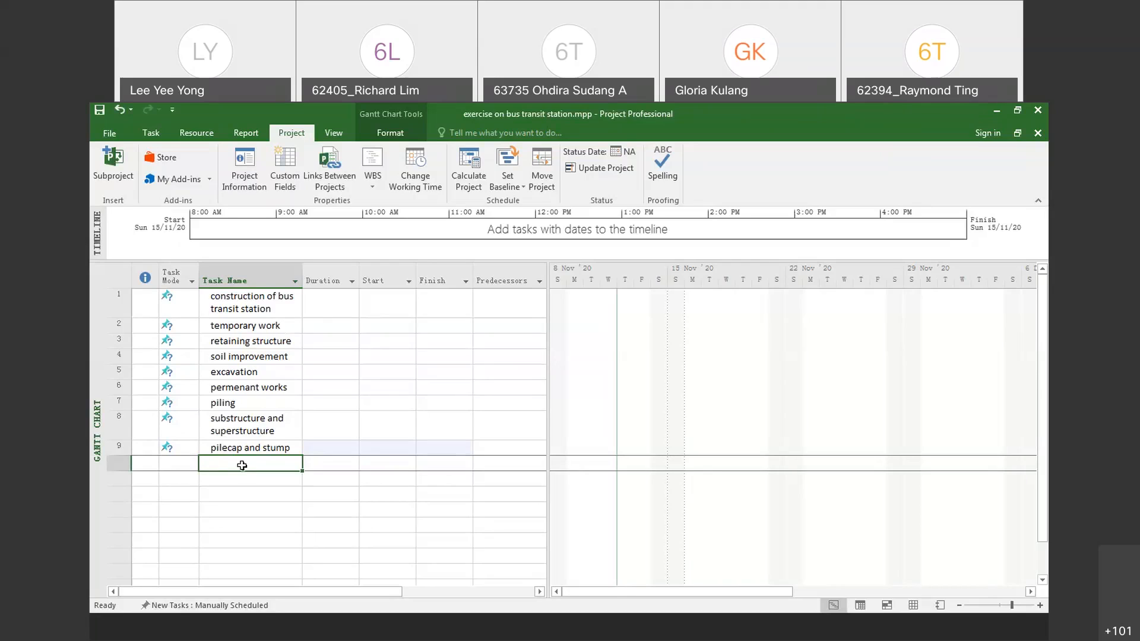
{"action": "type", "text": "column"}
{"action": "key", "text": "Return"}
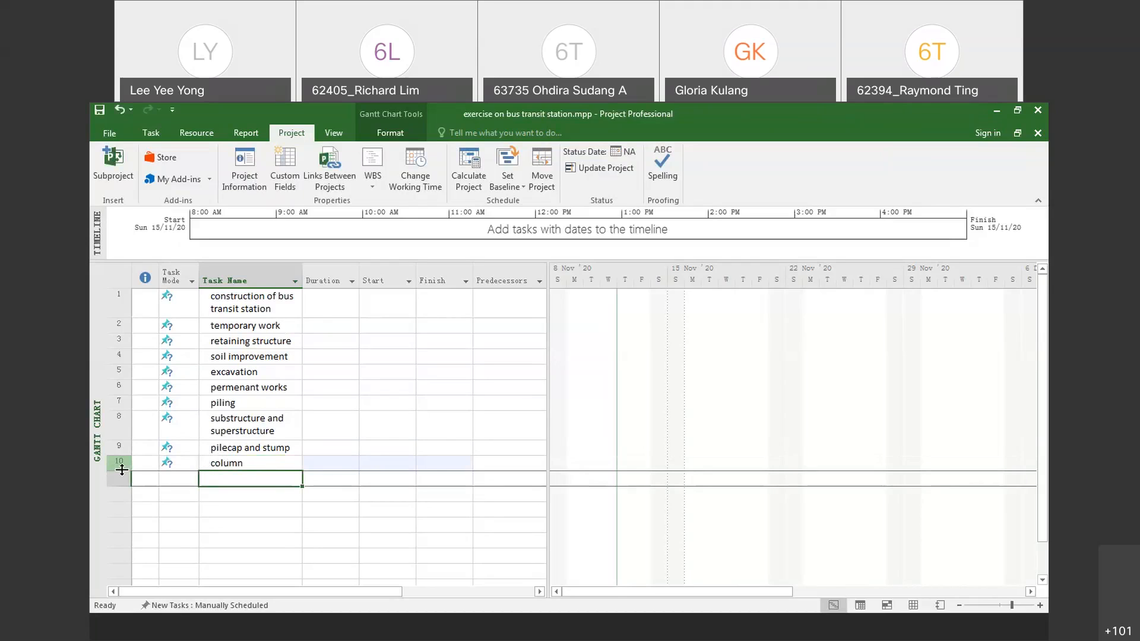
Step: Insert a task named "ground bean and slab" directly above the column task
{"action": "left_click", "coordinate": [215, 464]}
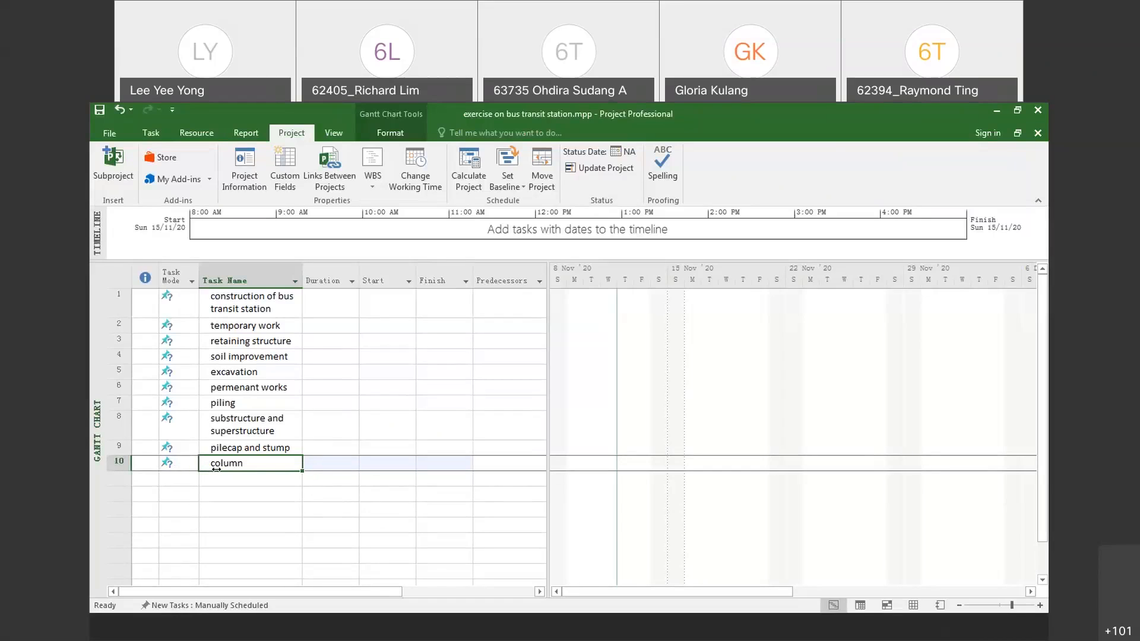
{"action": "left_click", "coordinate": [150, 135]}
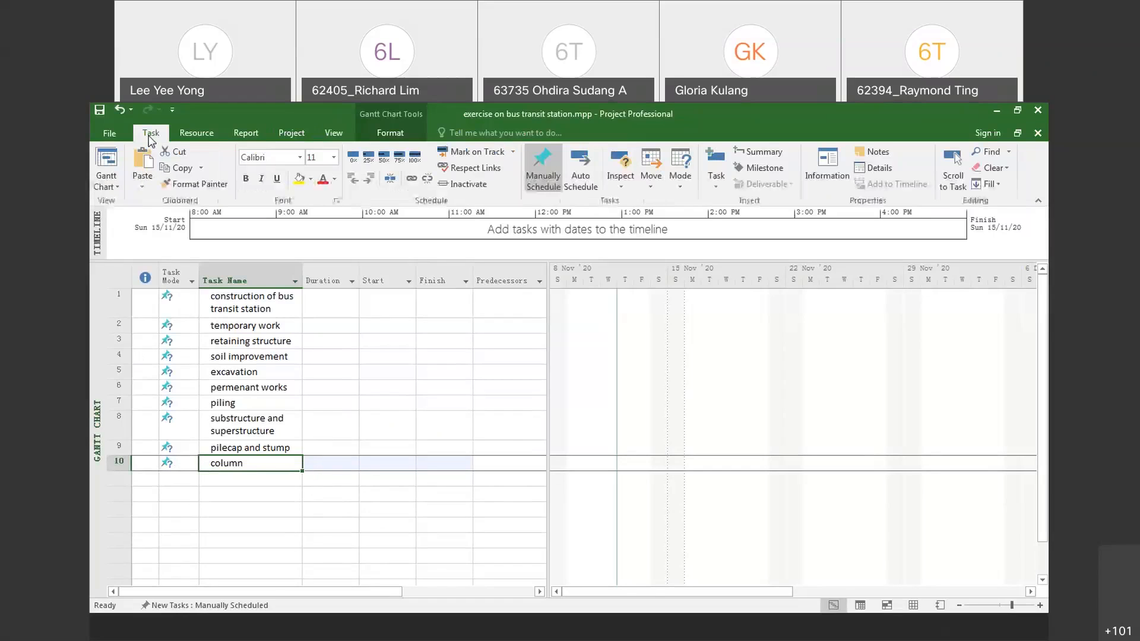
{"action": "left_click", "coordinate": [716, 180]}
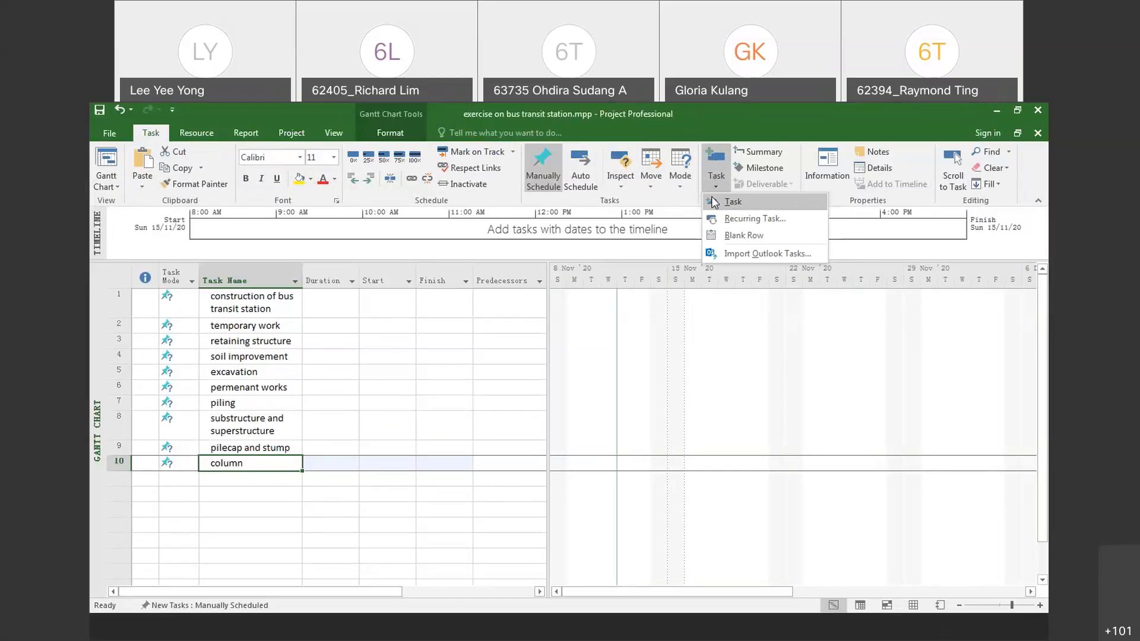
{"action": "left_click", "coordinate": [714, 204]}
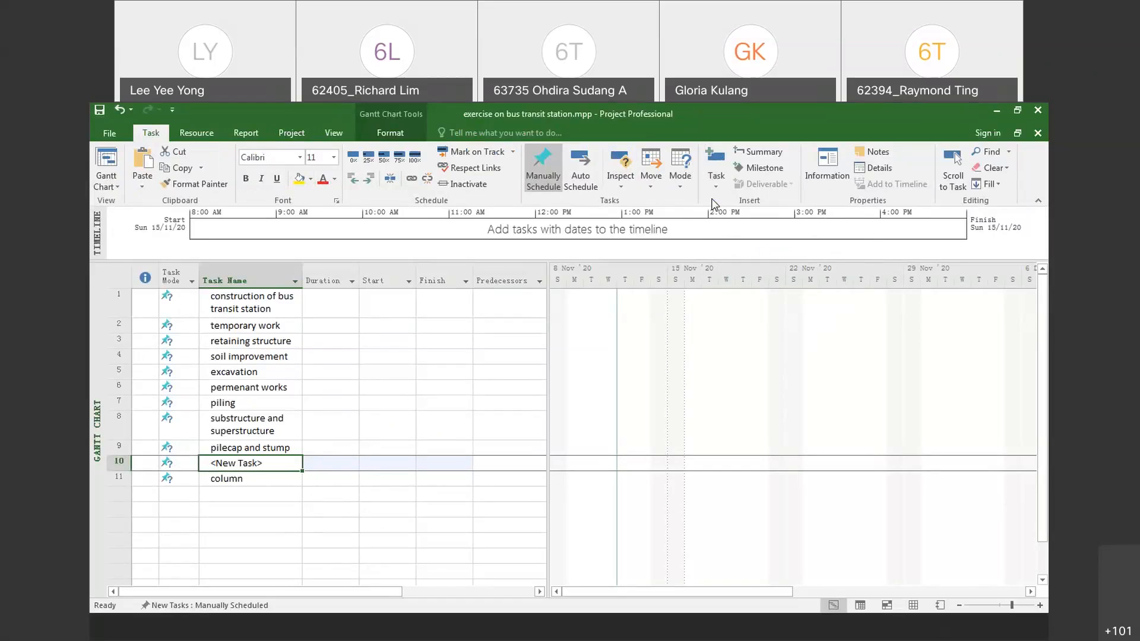
{"action": "type", "text": "ground bean"}
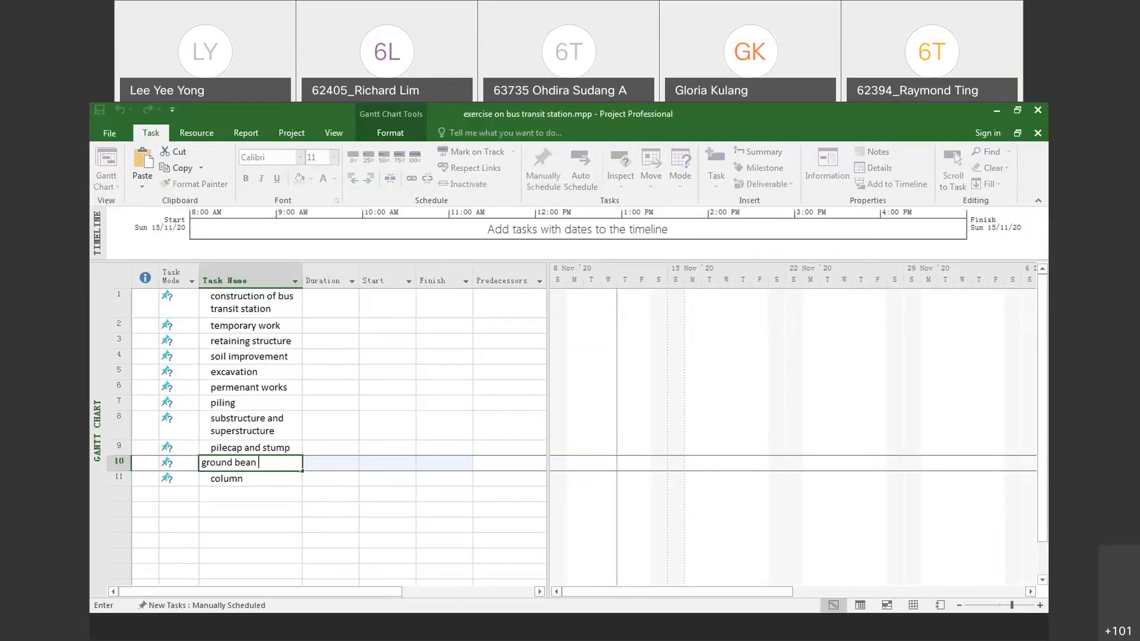
{"action": "type", "text": "and slab"}
{"action": "left_click", "coordinate": [184, 464]}
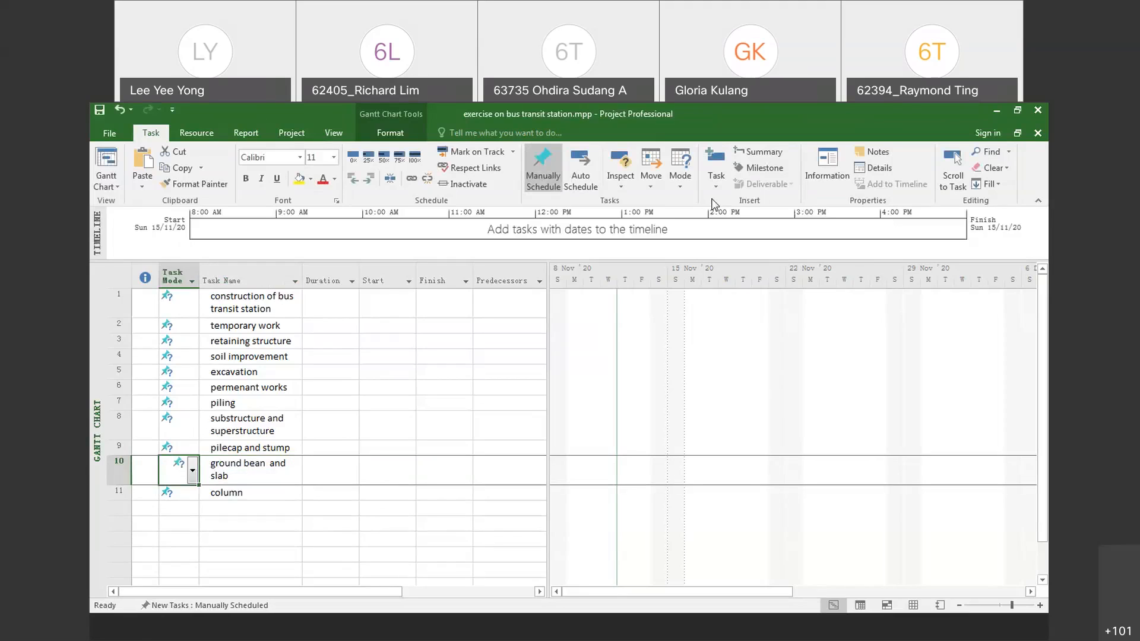
{"action": "left_click", "coordinate": [266, 508]}
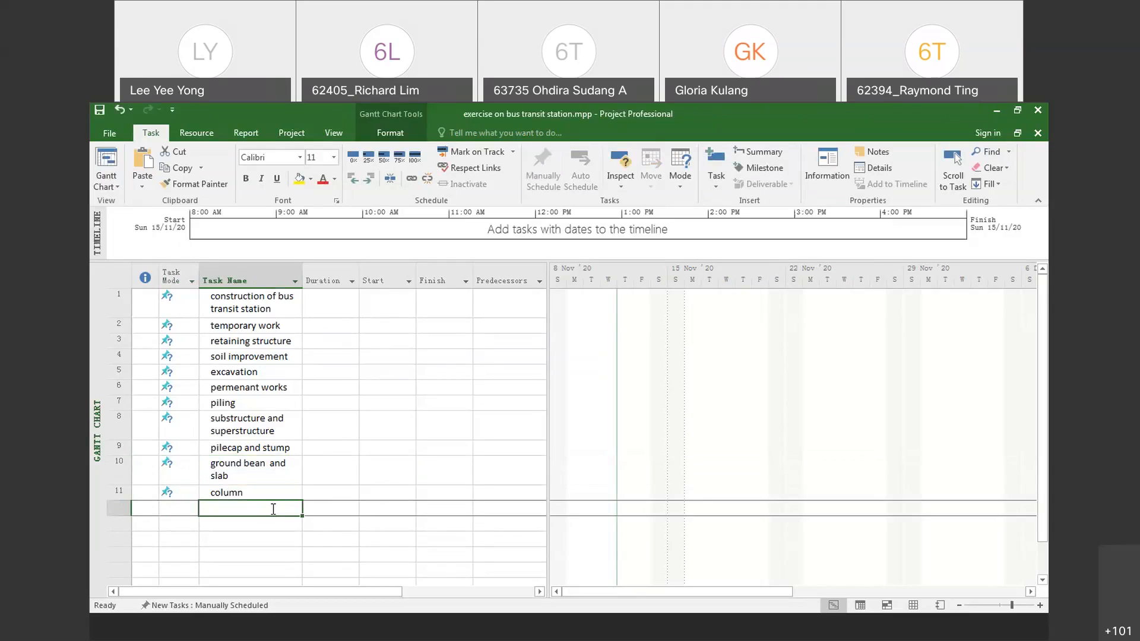
{"action": "left_click", "coordinate": [260, 541]}
{"action": "left_click", "coordinate": [261, 523]}
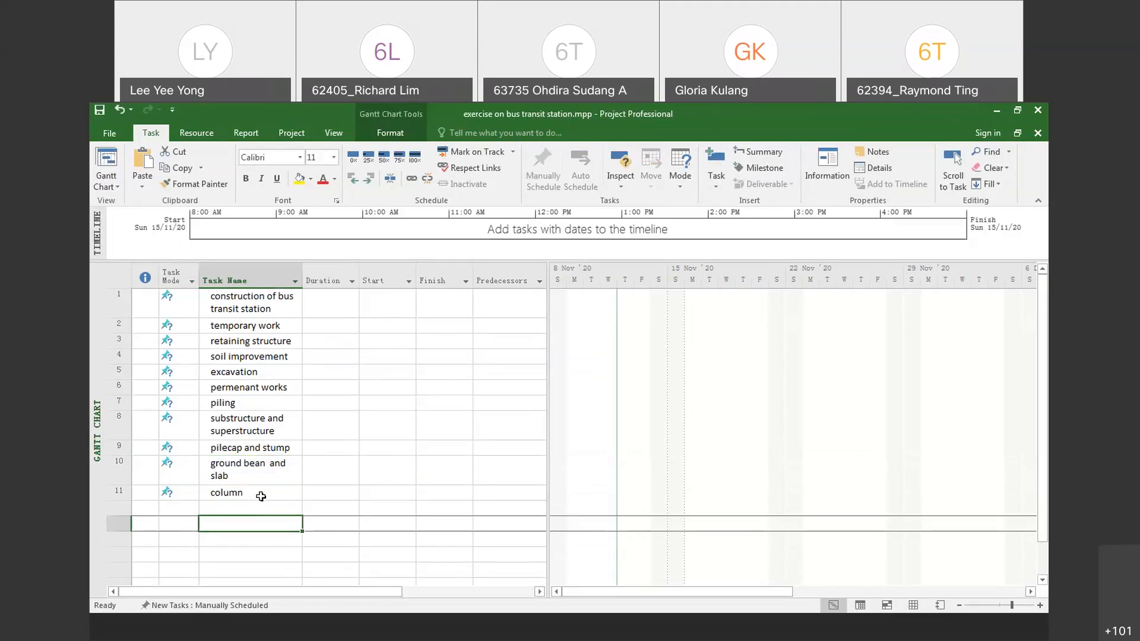
{"action": "left_click", "coordinate": [262, 497]}
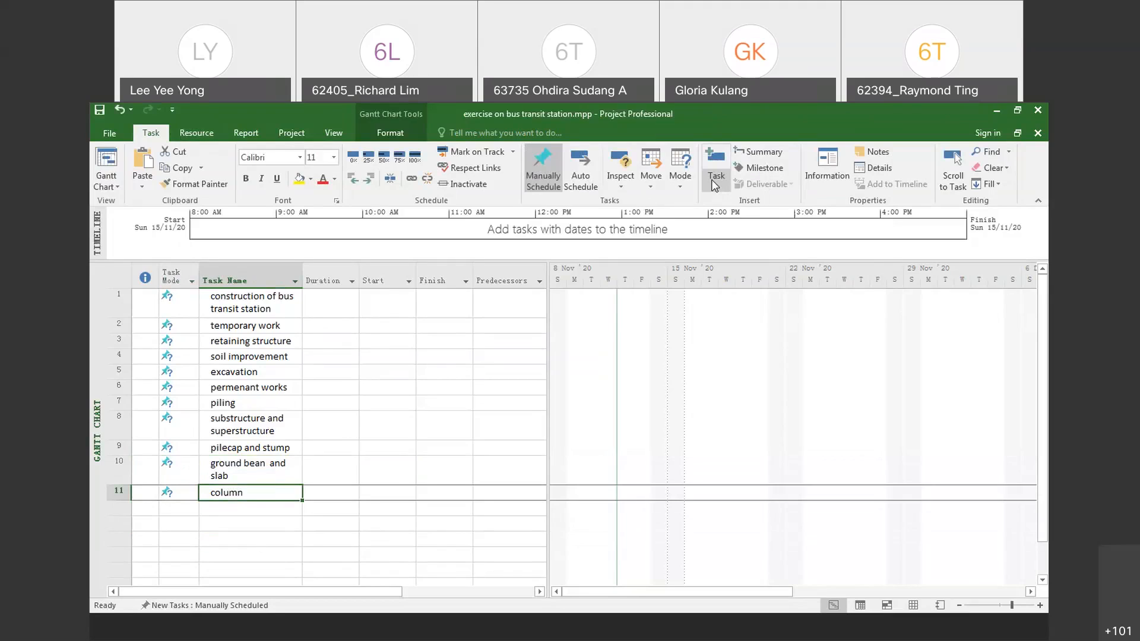
{"action": "left_click", "coordinate": [716, 187]}
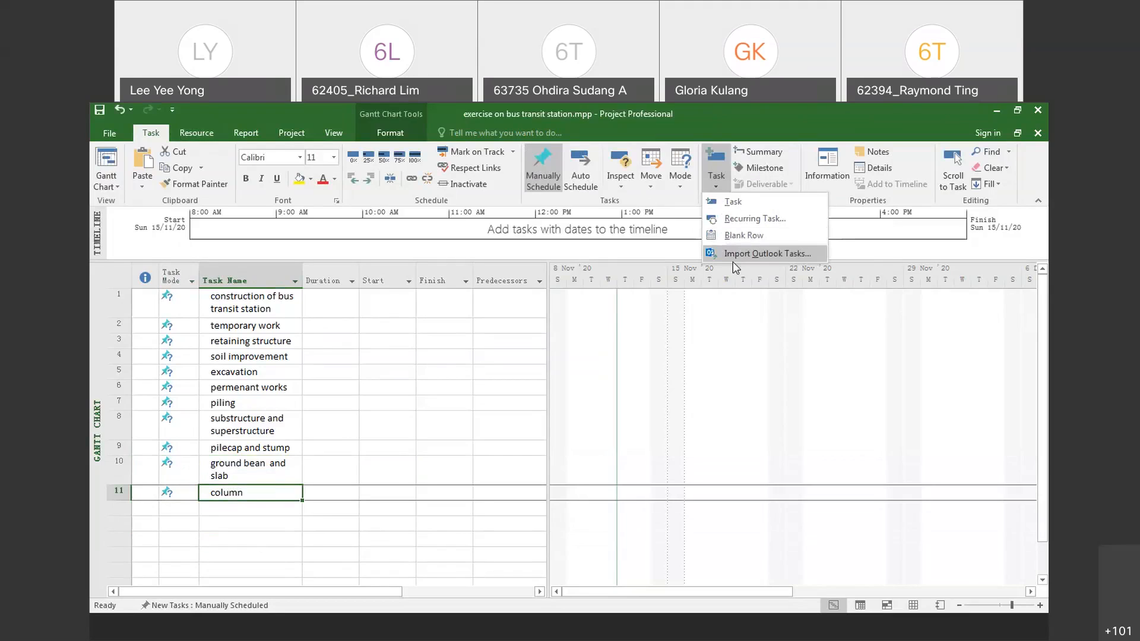
{"action": "left_click", "coordinate": [716, 185]}
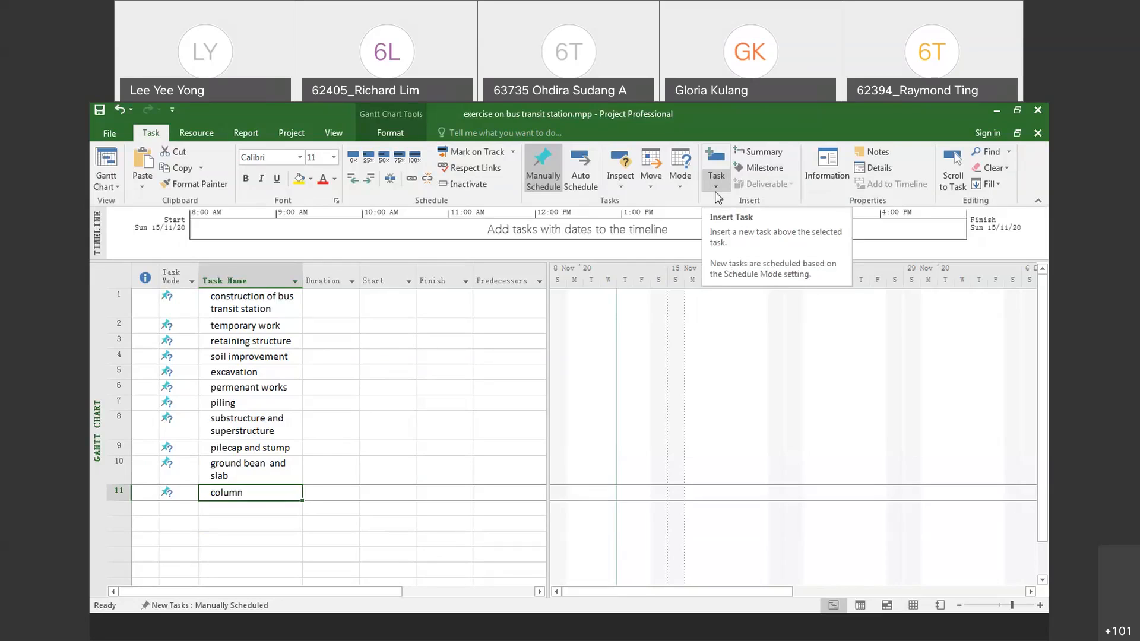
{"action": "left_click", "coordinate": [234, 509]}
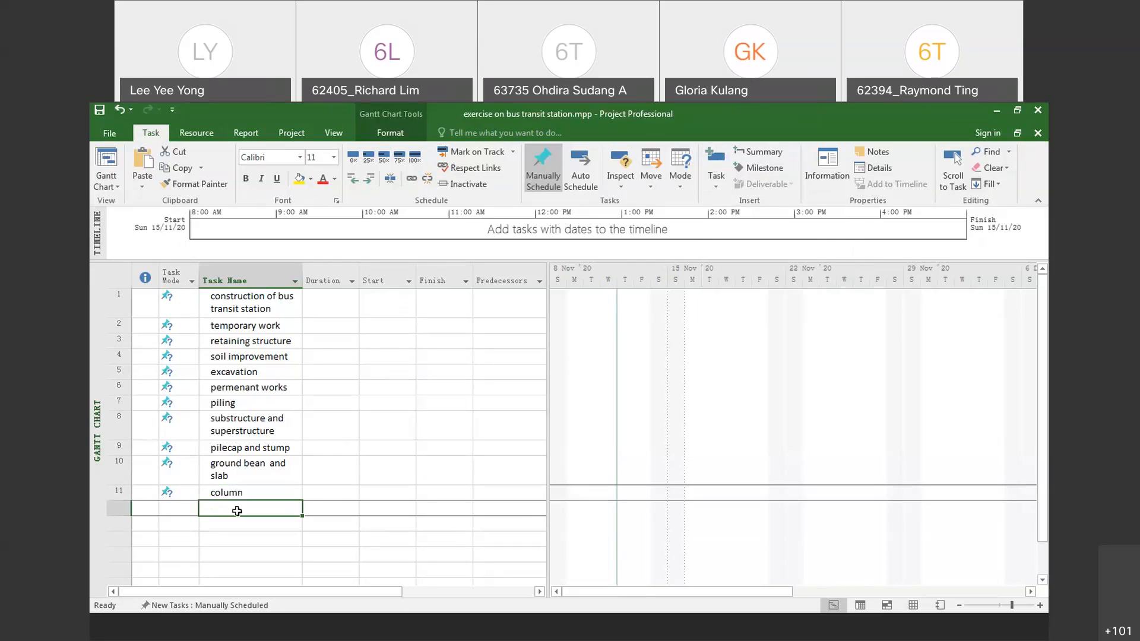
Step: Delete the column task at the end of the task list
{"action": "left_click", "coordinate": [121, 493]}
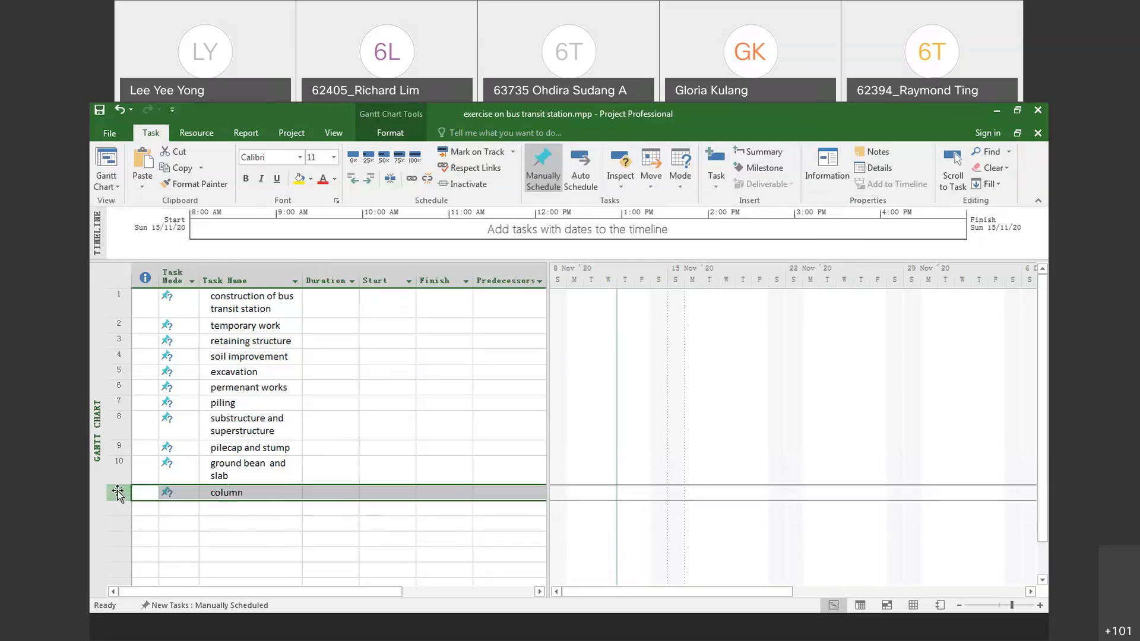
{"action": "right_click", "coordinate": [119, 494]}
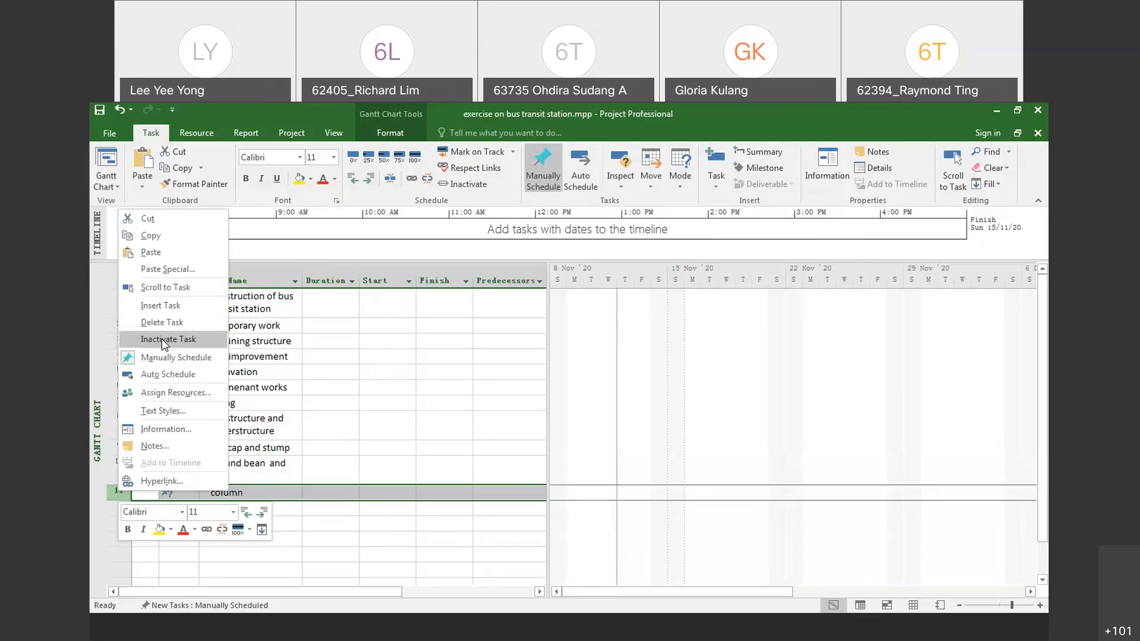
{"action": "left_click", "coordinate": [167, 322]}
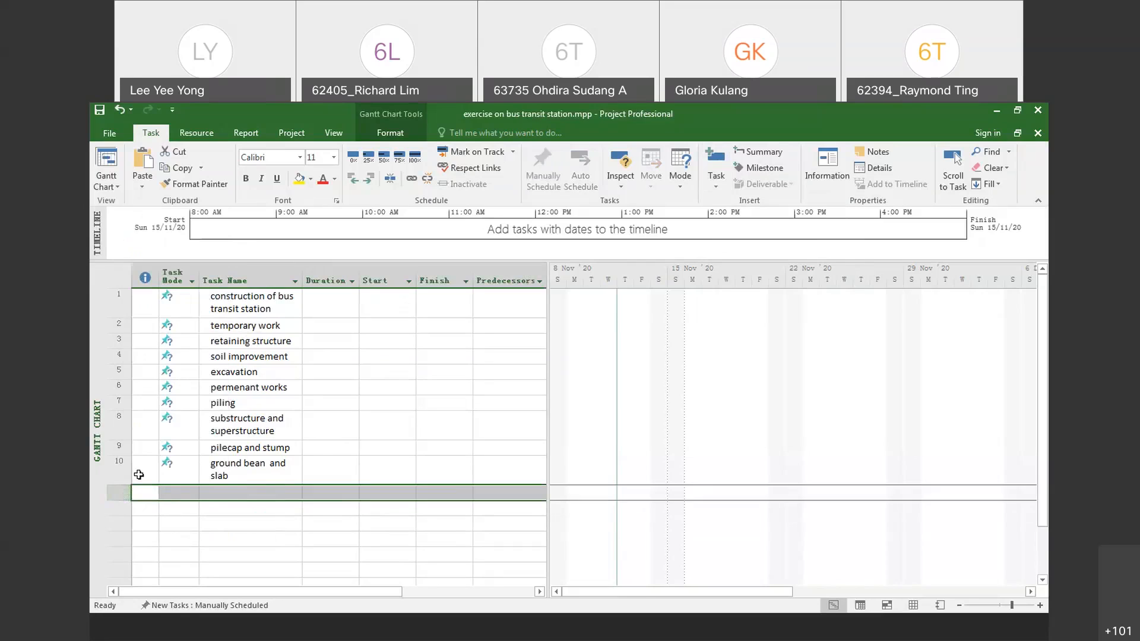
{"action": "left_click", "coordinate": [117, 468]}
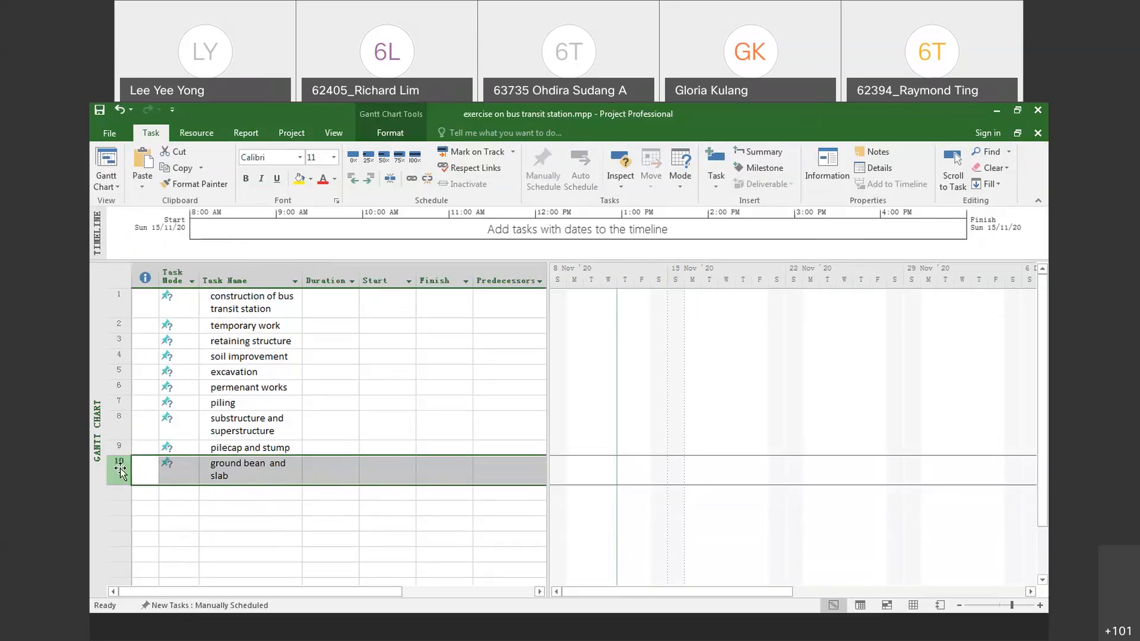
{"action": "right_click", "coordinate": [120, 469]}
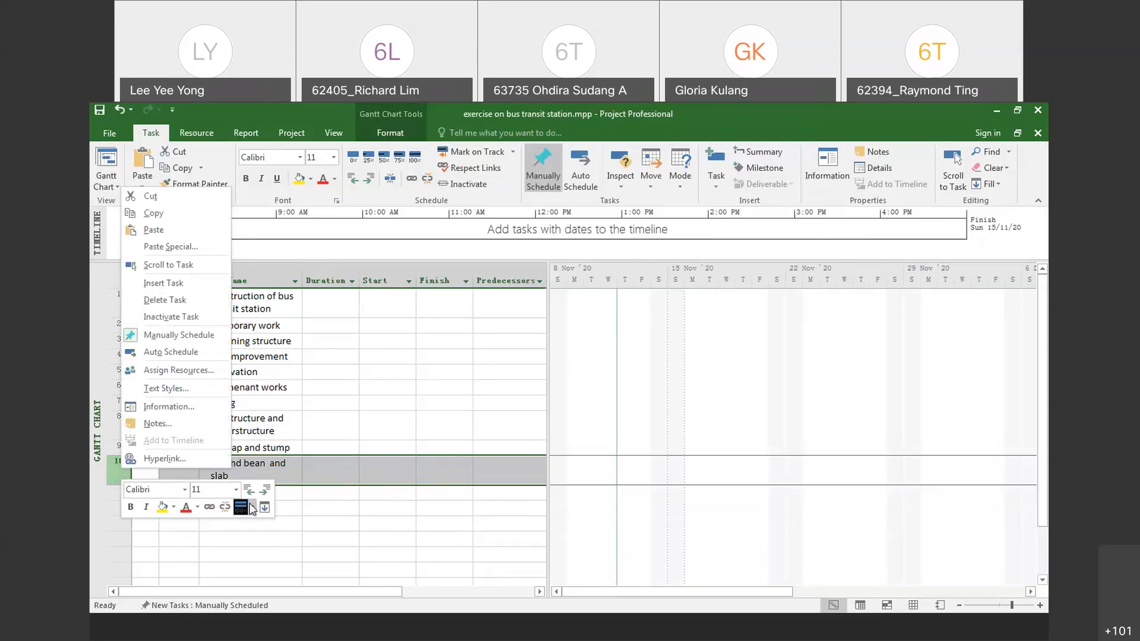
{"action": "key", "text": "Escape"}
{"action": "left_click", "coordinate": [268, 495]}
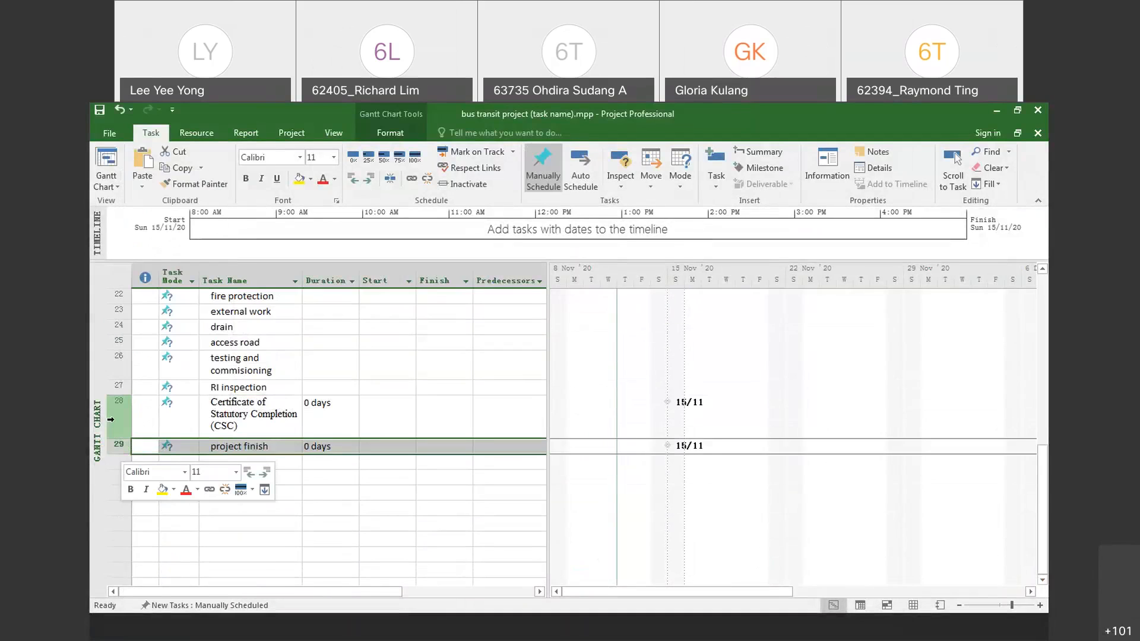
Step: In the "bus transit project (task name)" schedule, replace the two milestones below RI inspection with a task named "certificate of statutory completion"
{"action": "right_click", "coordinate": [118, 437]}
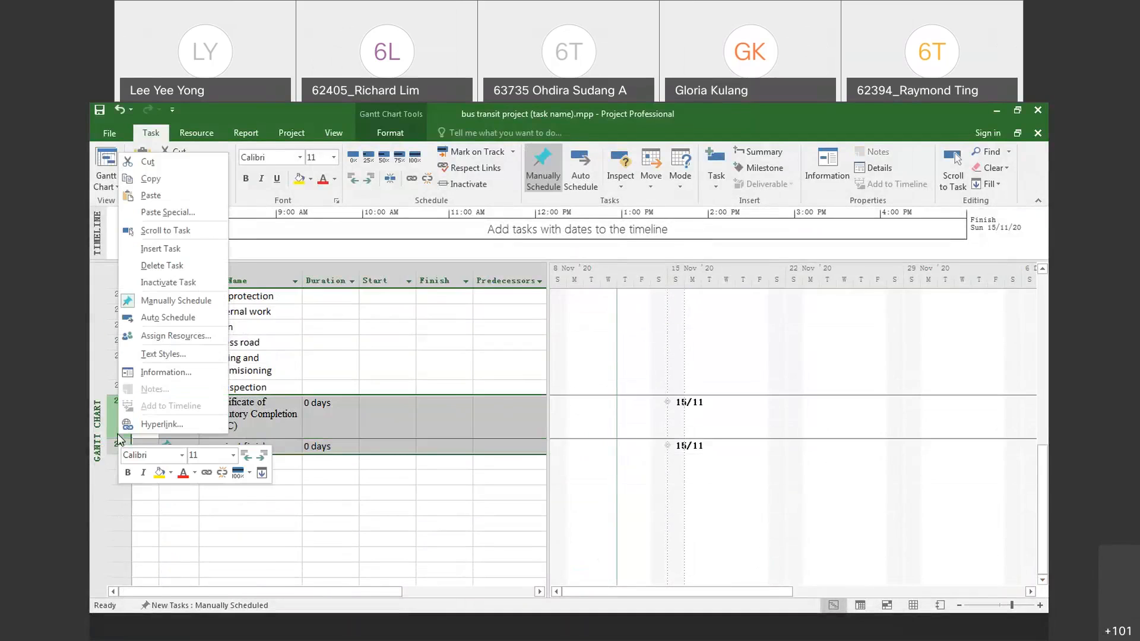
{"action": "left_click", "coordinate": [149, 273]}
{"action": "left_click", "coordinate": [247, 404]}
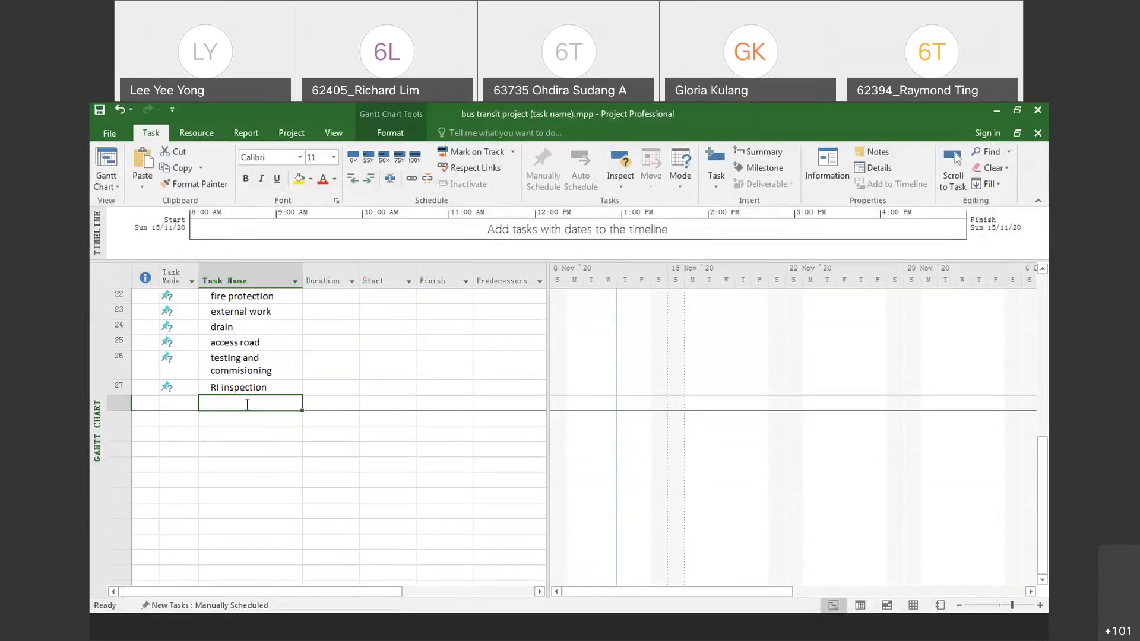
{"action": "type", "text": "cer"}
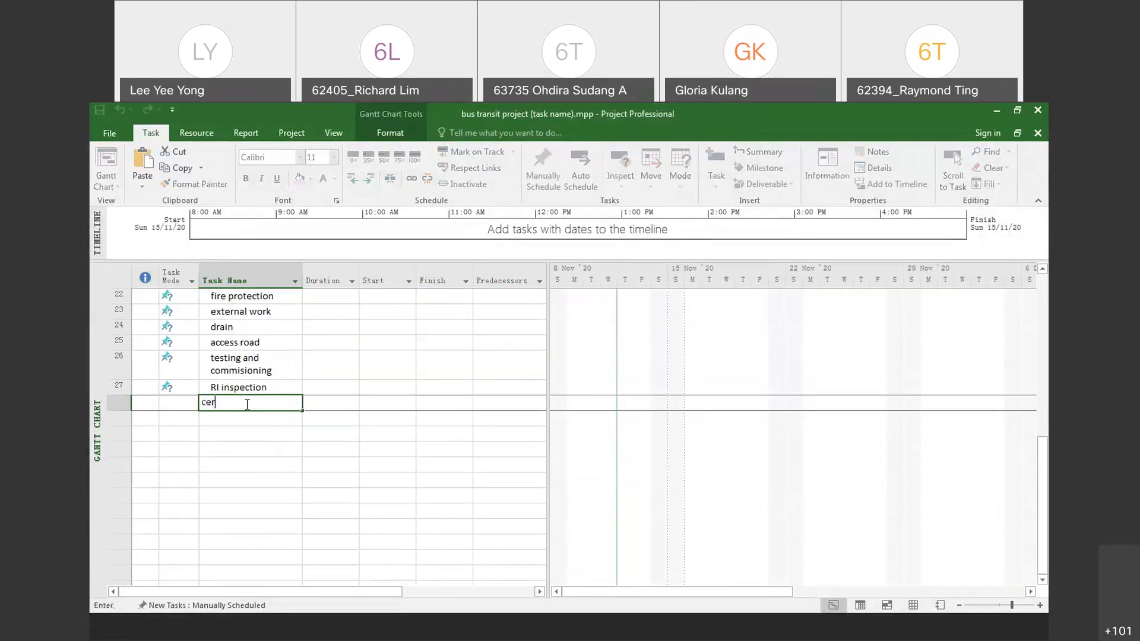
{"action": "type", "text": "toficate"}
{"action": "key", "text": "BackSpace"}
{"action": "key", "text": "BackSpace"}
{"action": "key", "text": "BackSpace"}
{"action": "key", "text": "BackSpace"}
{"action": "key", "text": "BackSpace"}
{"action": "key", "text": "BackSpace"}
{"action": "key", "text": "BackSpace"}
{"action": "key", "text": "BackSpace"}
{"action": "type", "text": "ificate of statutory completion"}
{"action": "key", "text": "Return"}
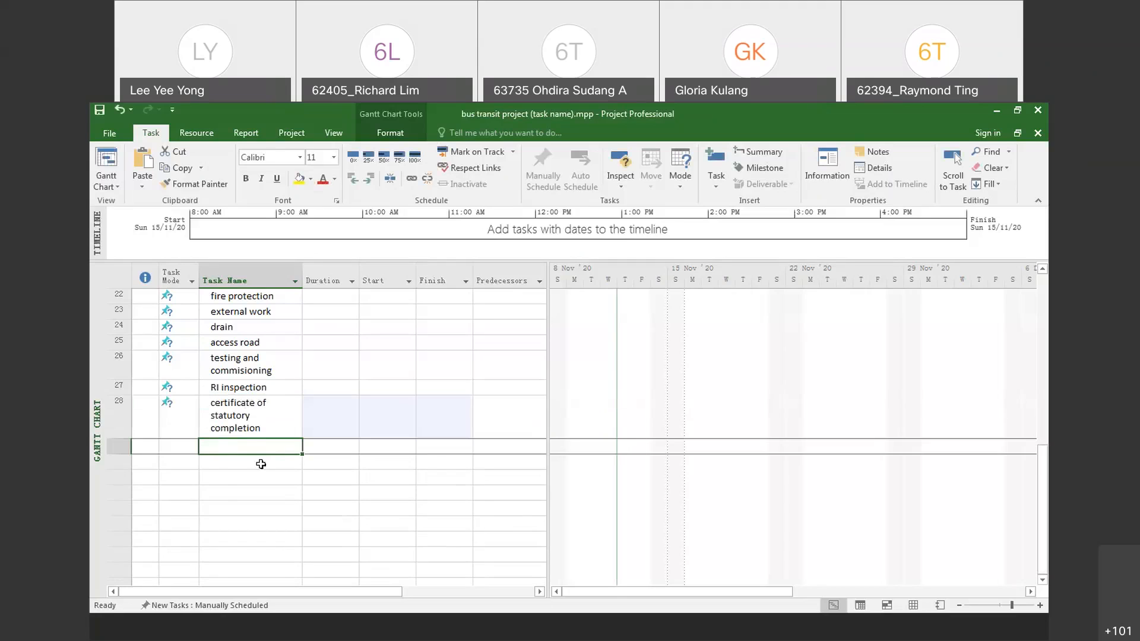
Step: Look through the complete task list of the bus transit schedule, from the first task to the last
{"action": "scroll", "coordinate": [261, 464], "scroll_direction": "up", "scroll_amount": 7}
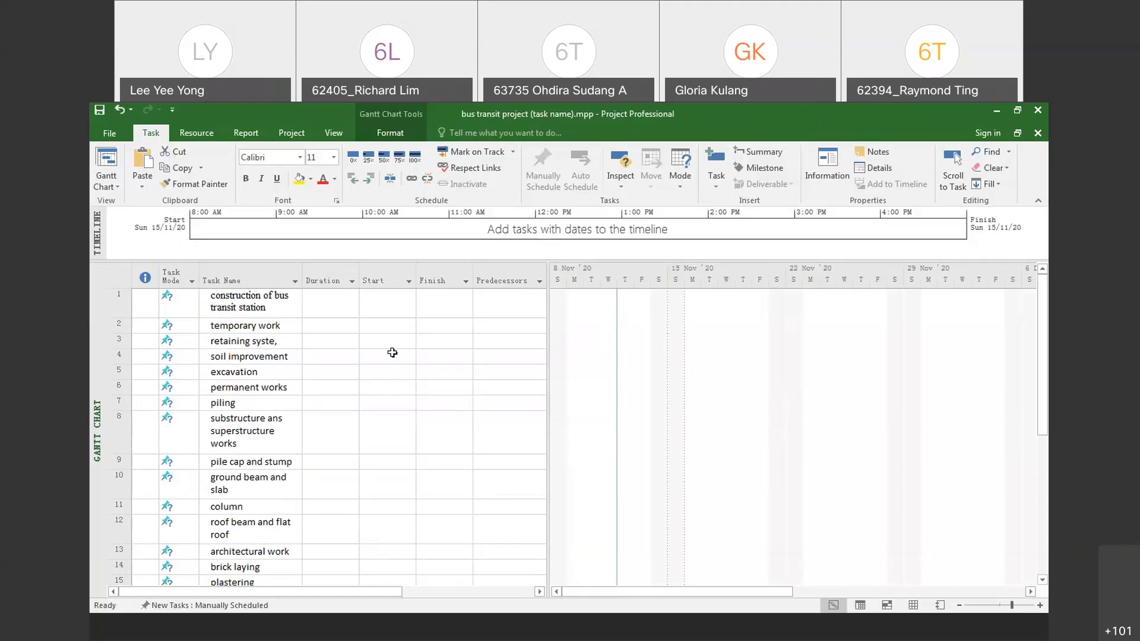
{"action": "left_click", "coordinate": [338, 367]}
{"action": "left_click", "coordinate": [300, 337]}
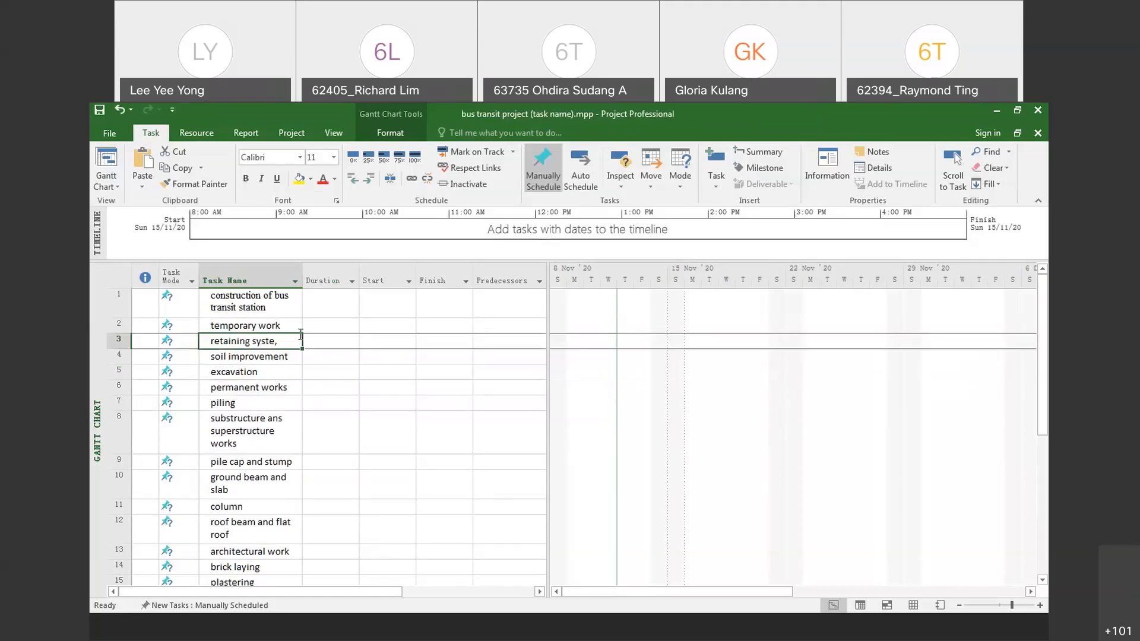
{"action": "left_click", "coordinate": [116, 326]}
{"action": "scroll", "coordinate": [244, 322], "scroll_direction": "down", "scroll_amount": 3}
{"action": "scroll", "coordinate": [244, 321], "scroll_direction": "down", "scroll_amount": 4}
{"action": "scroll", "coordinate": [240, 324], "scroll_direction": "up", "scroll_amount": 7}
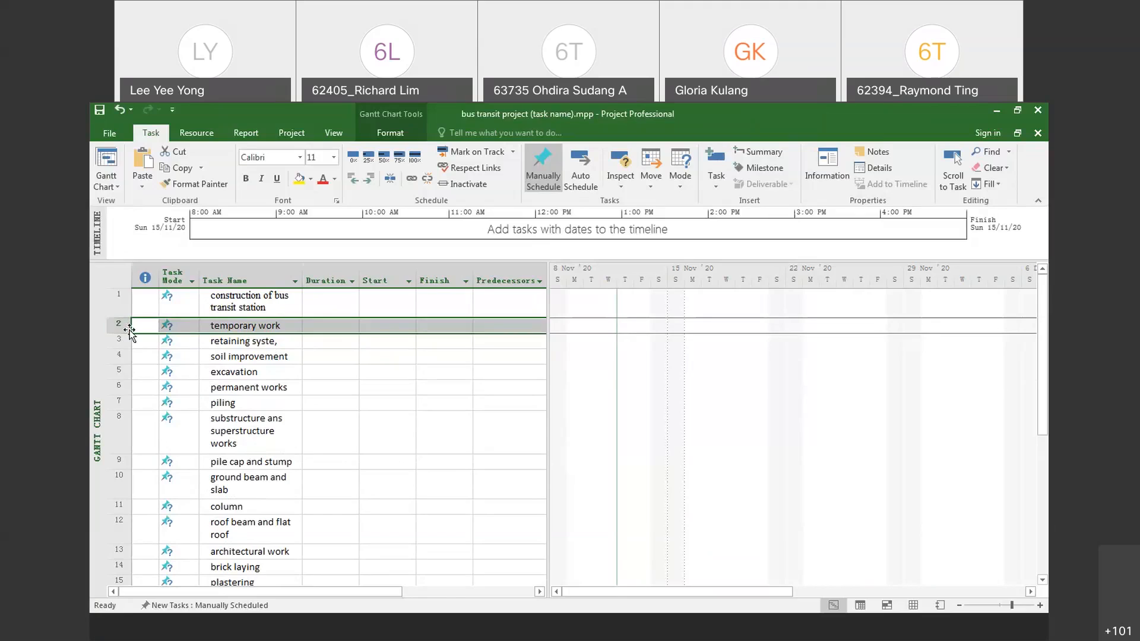
Step: Insert a milestone named "project start" directly above the temporary work task
{"action": "left_click", "coordinate": [262, 371]}
{"action": "left_click", "coordinate": [245, 326]}
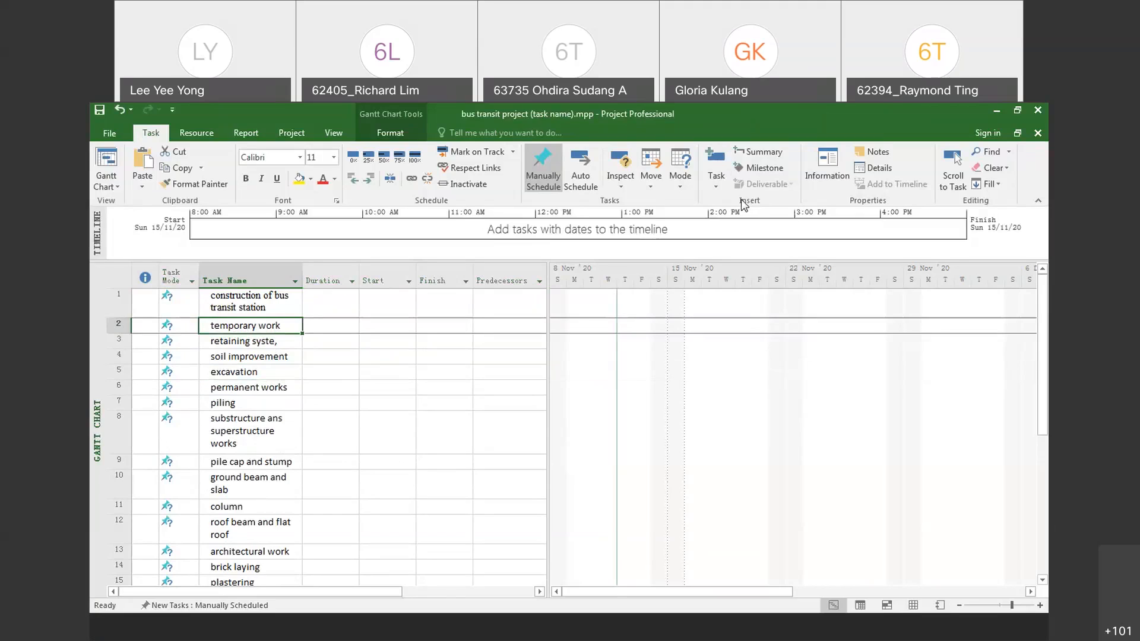
{"action": "left_click", "coordinate": [753, 170]}
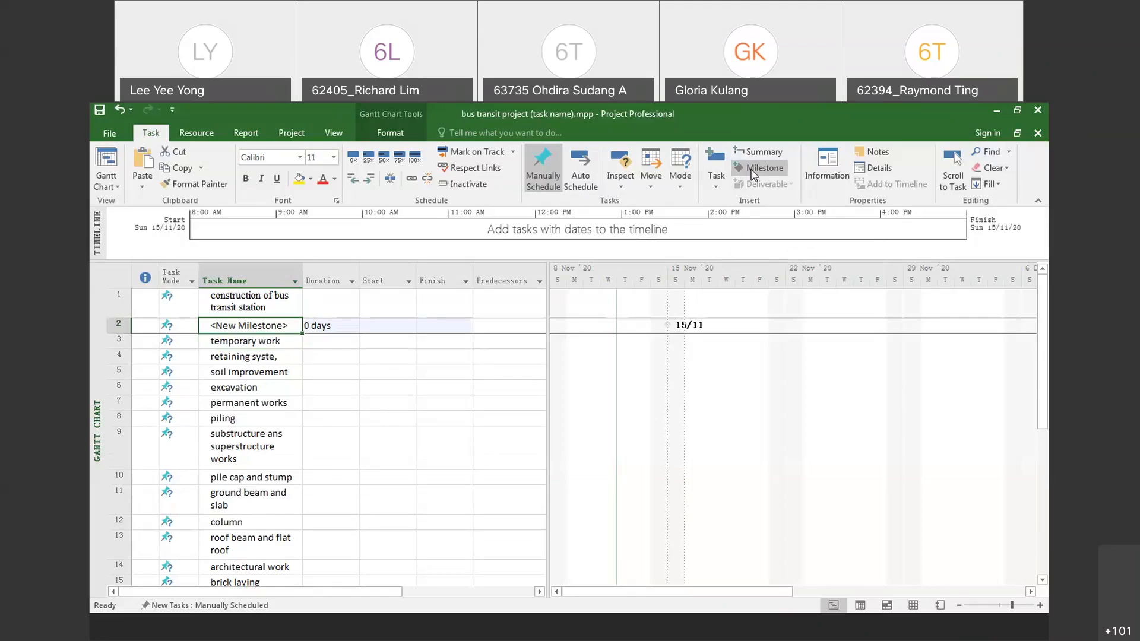
{"action": "type", "text": "project start"}
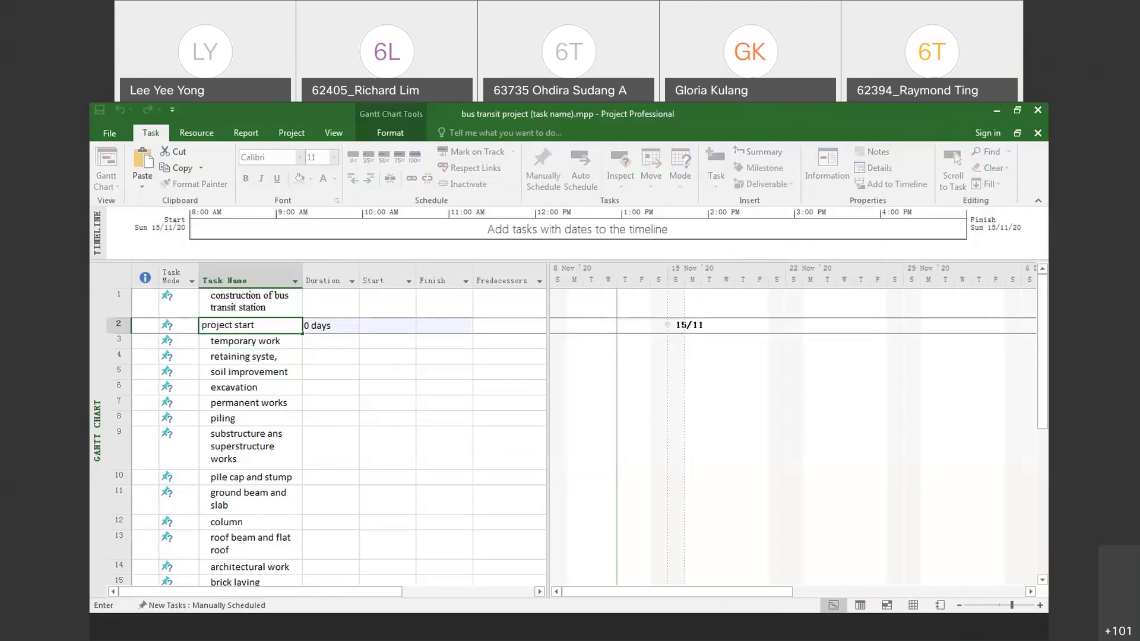
{"action": "key", "text": "Return"}
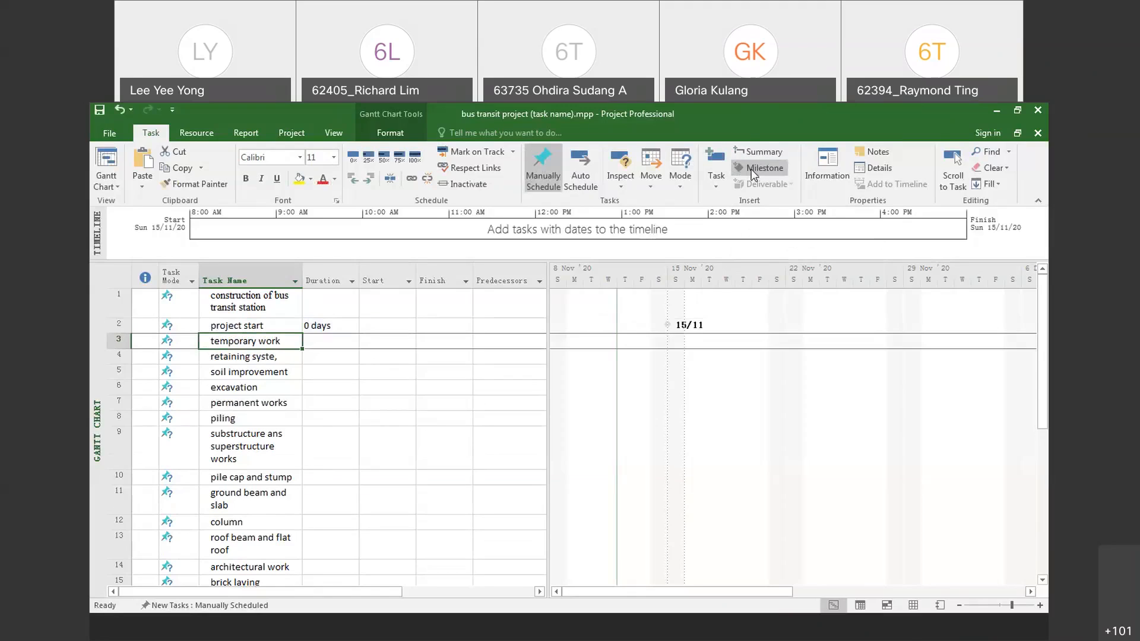
{"action": "left_click", "coordinate": [271, 330]}
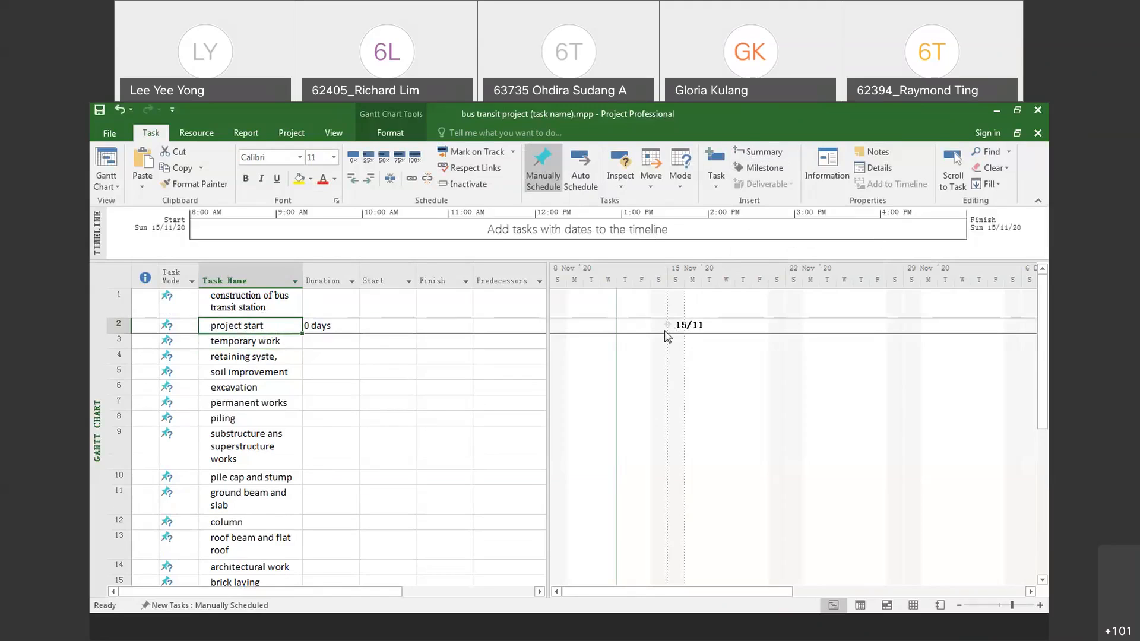
{"action": "mouse_move", "coordinate": [665, 325]}
Step: Insert a milestone named "project finish" directly below the certificate of statutory completion task
{"action": "scroll", "coordinate": [292, 458], "scroll_direction": "down", "scroll_amount": 5}
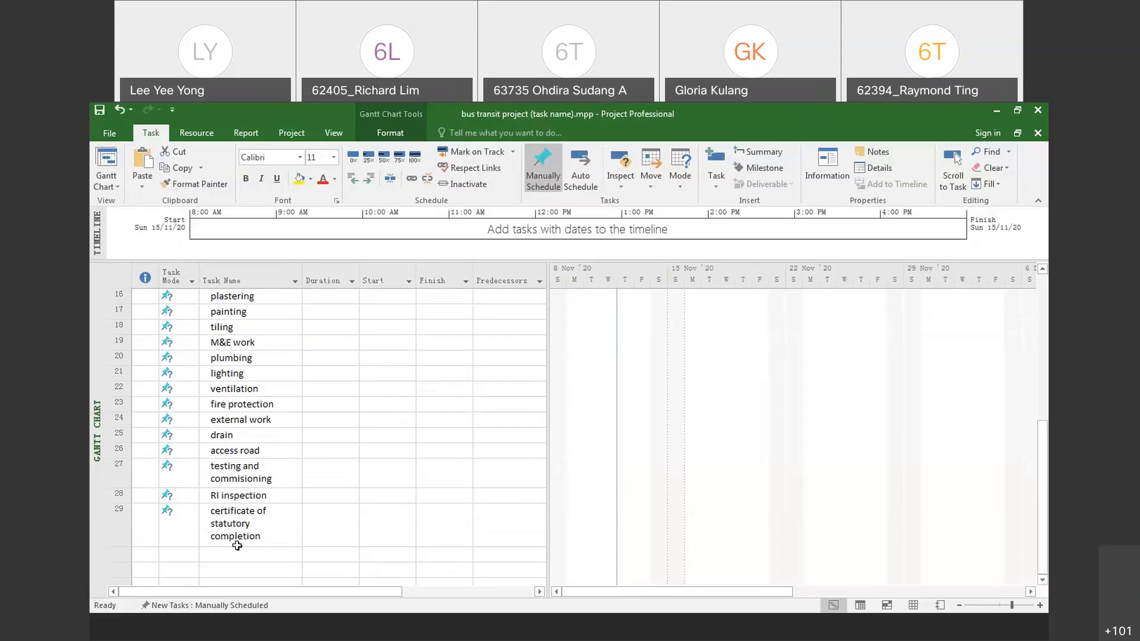
{"action": "left_click", "coordinate": [240, 552]}
{"action": "left_click", "coordinate": [239, 552]}
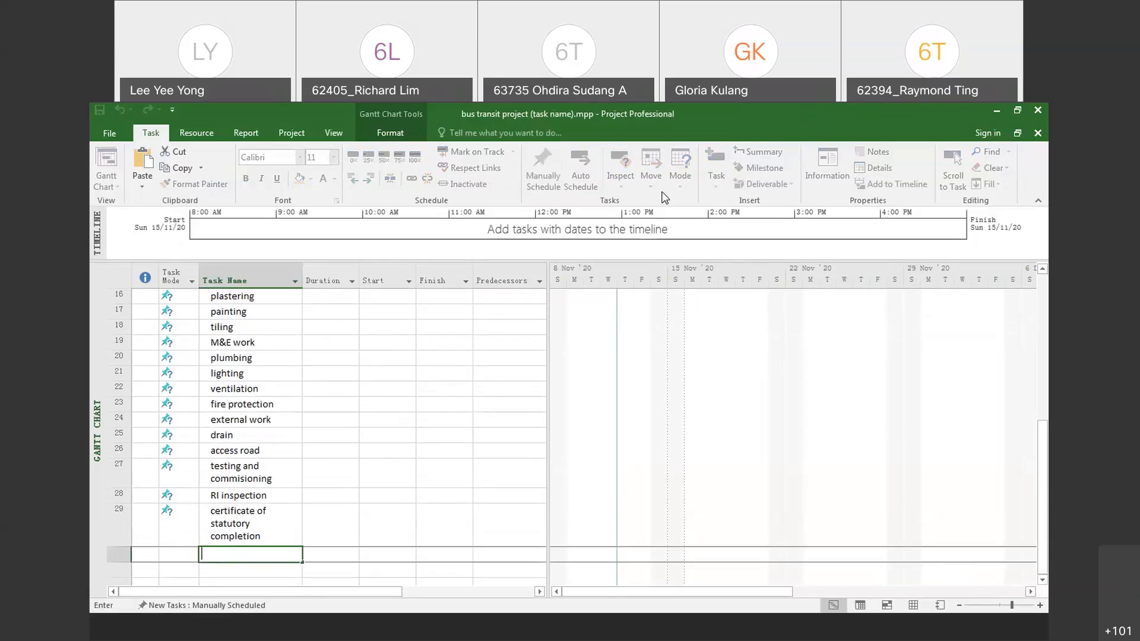
{"action": "left_click", "coordinate": [262, 544]}
{"action": "left_click", "coordinate": [262, 552]}
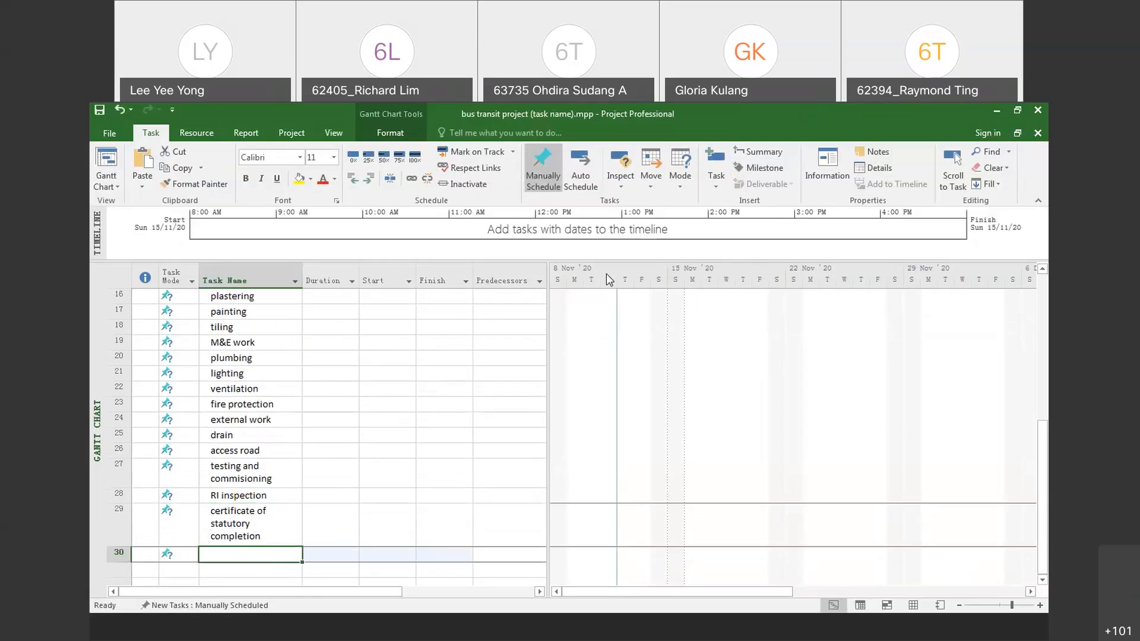
{"action": "left_click", "coordinate": [738, 169]}
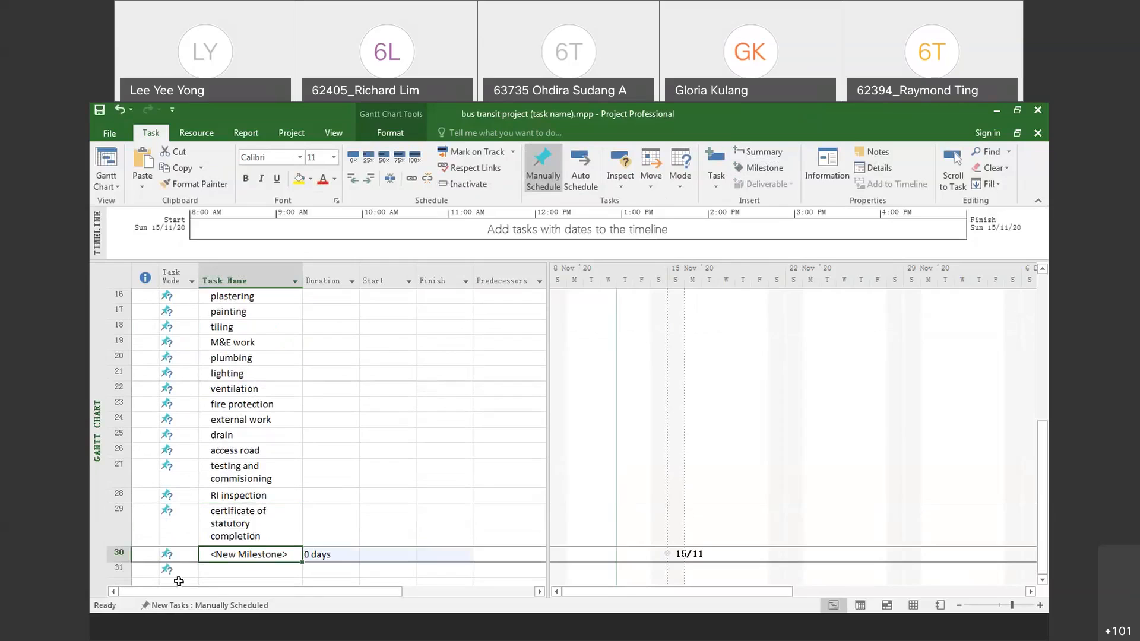
{"action": "type", "text": "p"}
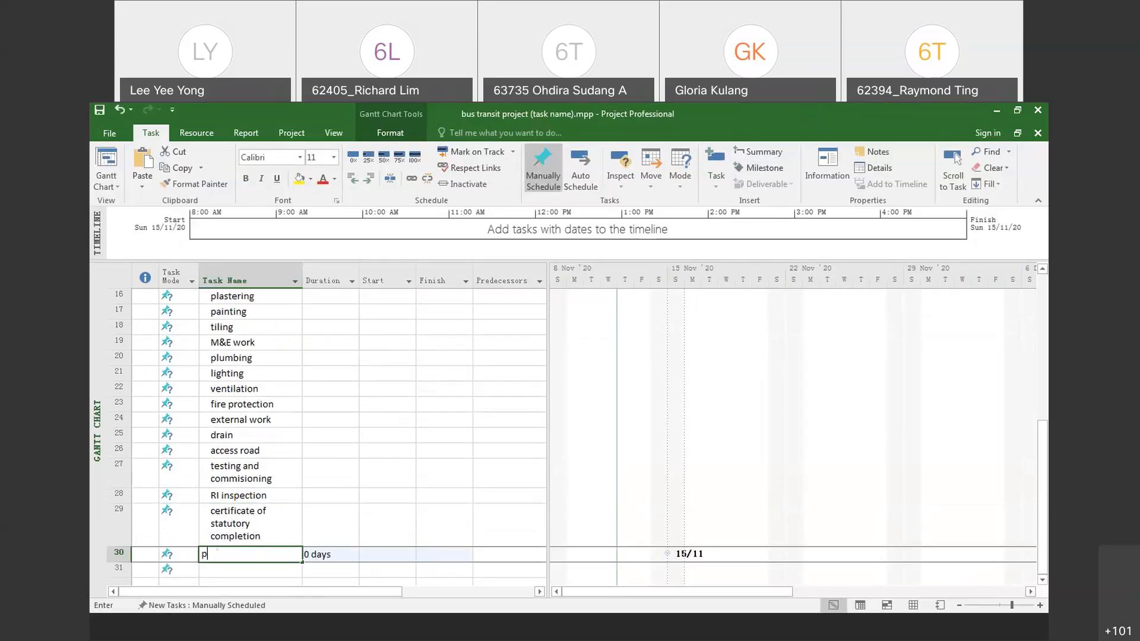
{"action": "type", "text": "roject finish"}
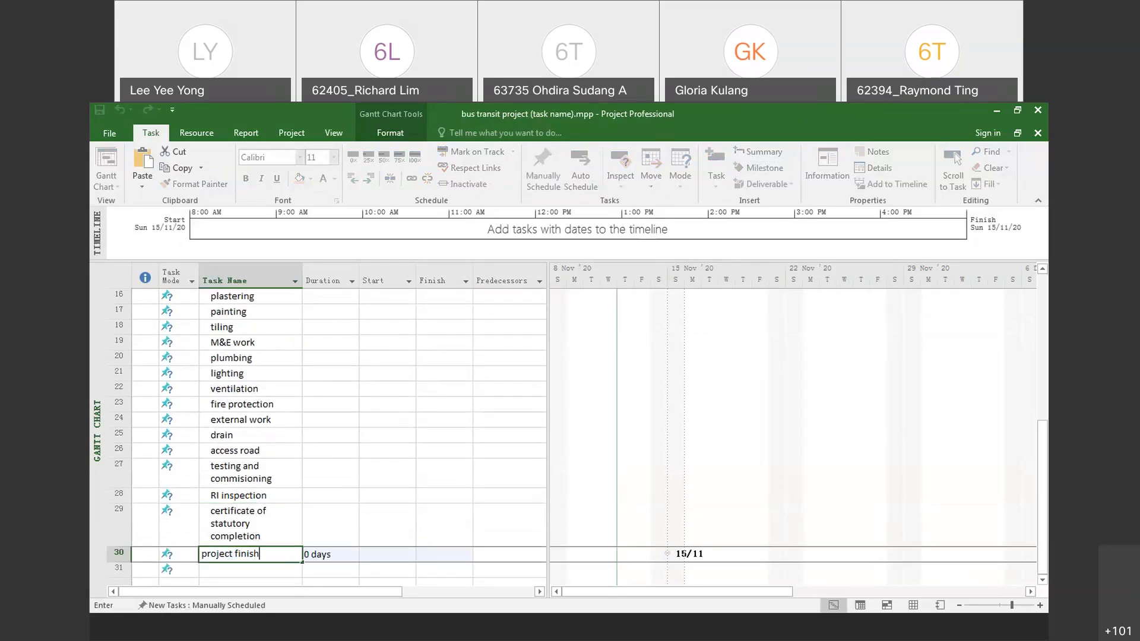
{"action": "key", "text": "Return"}
Step: Delete the blank task row below the project finish milestone
{"action": "scroll", "coordinate": [243, 537], "scroll_direction": "down", "scroll_amount": 1}
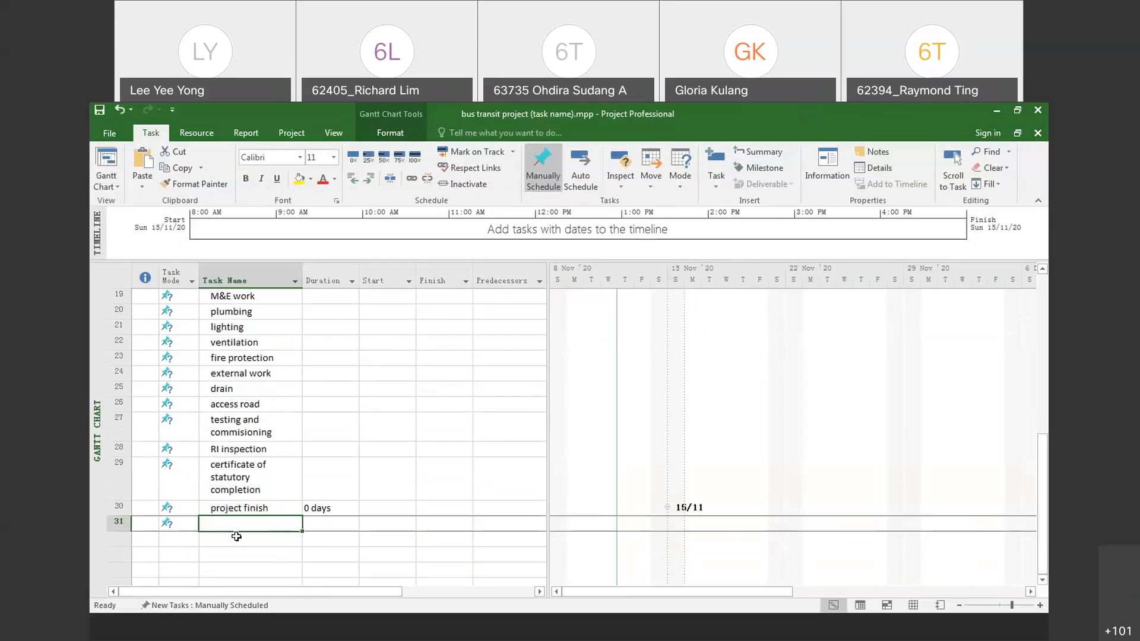
{"action": "left_click", "coordinate": [119, 523]}
{"action": "right_click", "coordinate": [119, 522]}
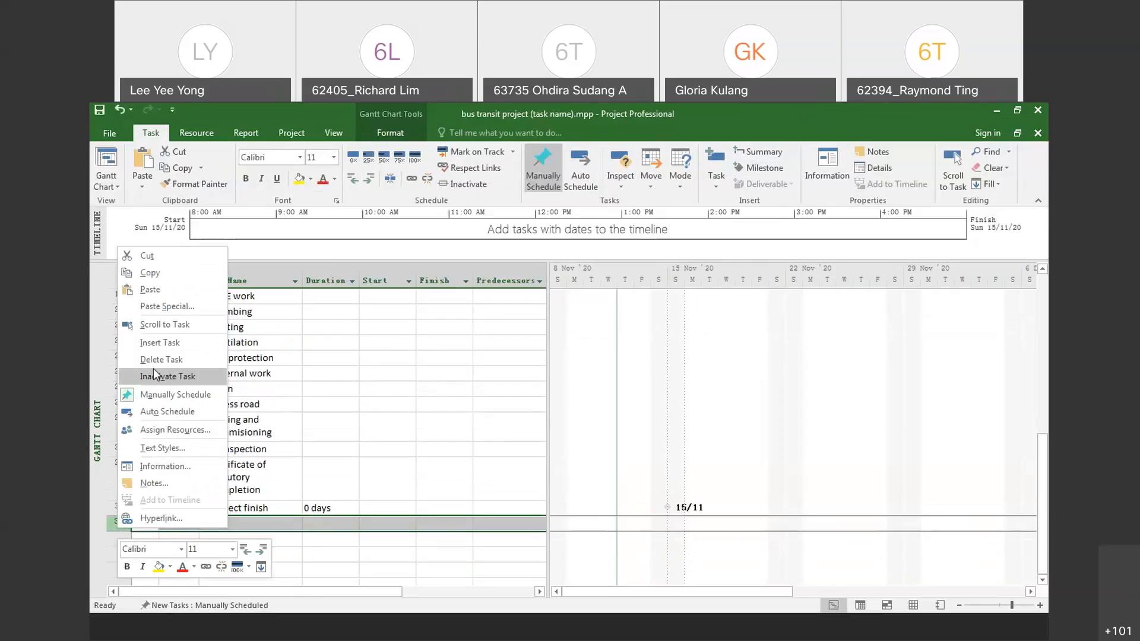
{"action": "left_click", "coordinate": [156, 532]}
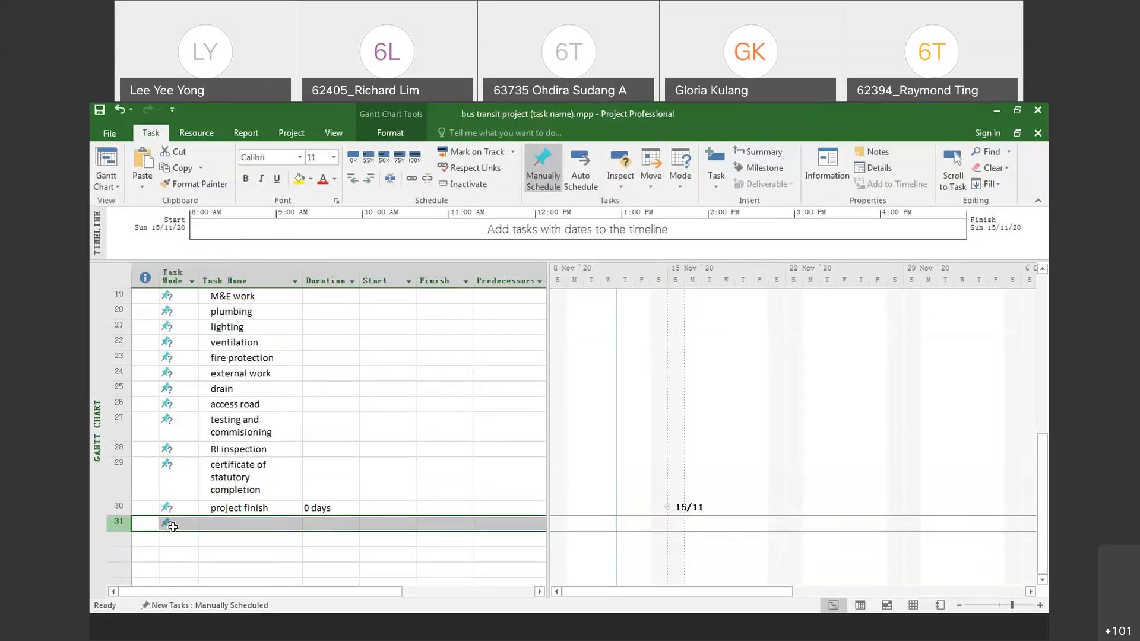
{"action": "key", "text": "Delete"}
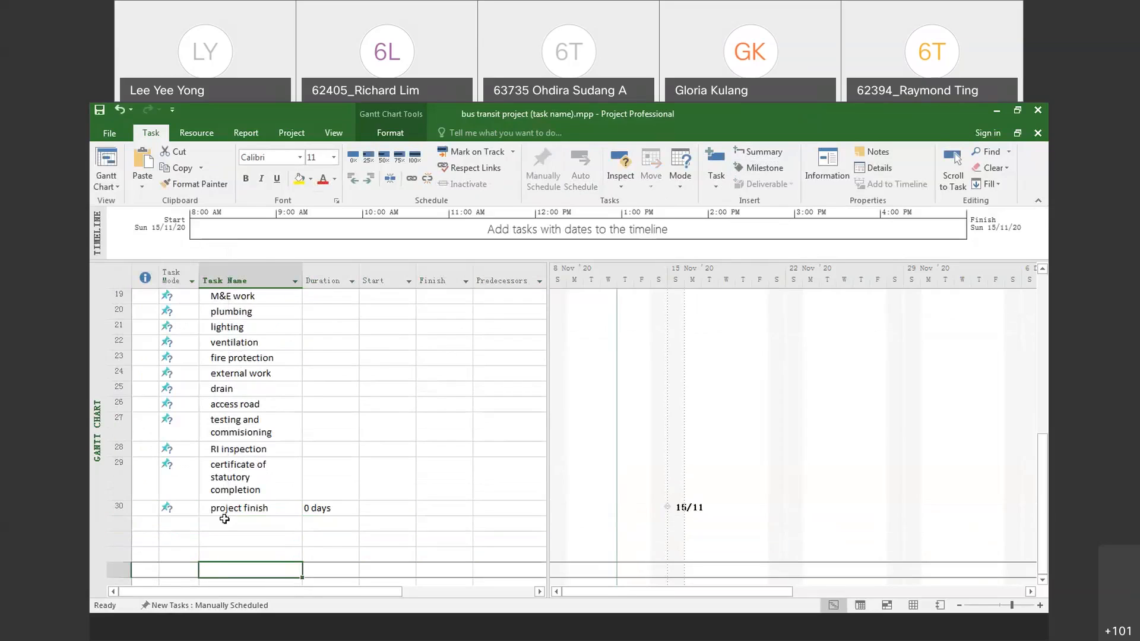
{"action": "left_click", "coordinate": [231, 509]}
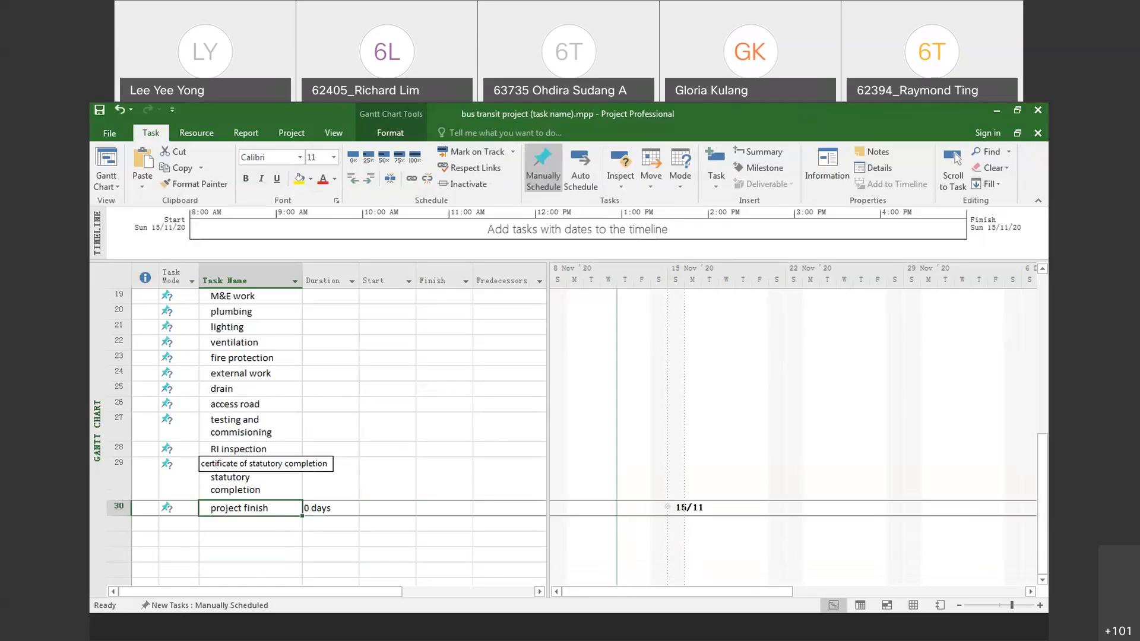
{"action": "left_click", "coordinate": [268, 488]}
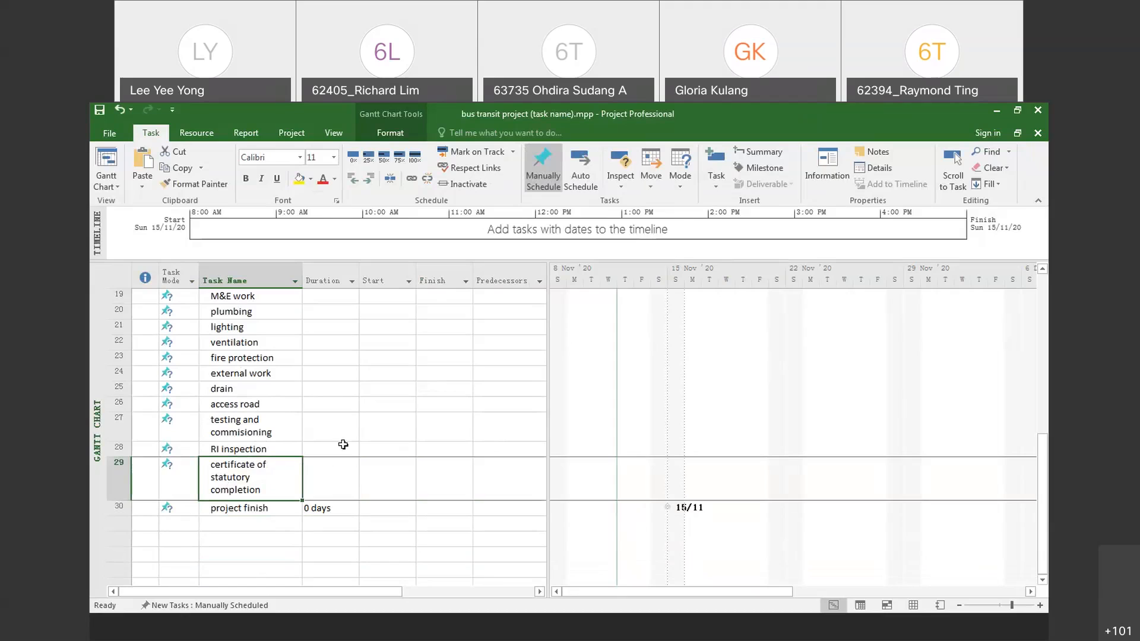
{"action": "left_click", "coordinate": [827, 167]}
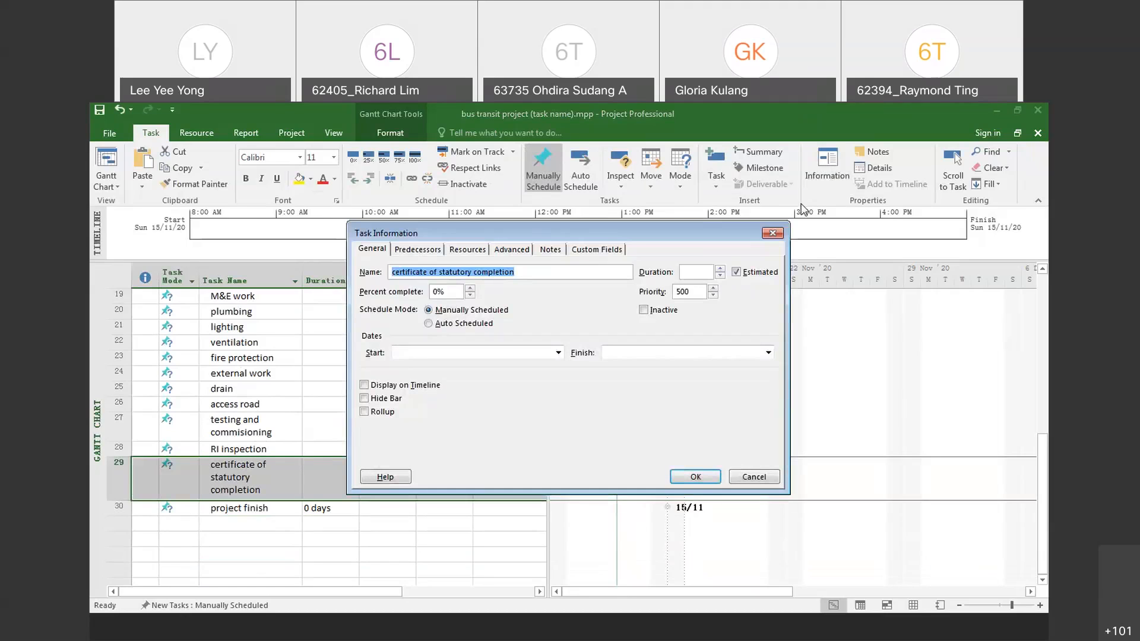
{"action": "left_click", "coordinate": [772, 233]}
{"action": "left_click", "coordinate": [275, 521]}
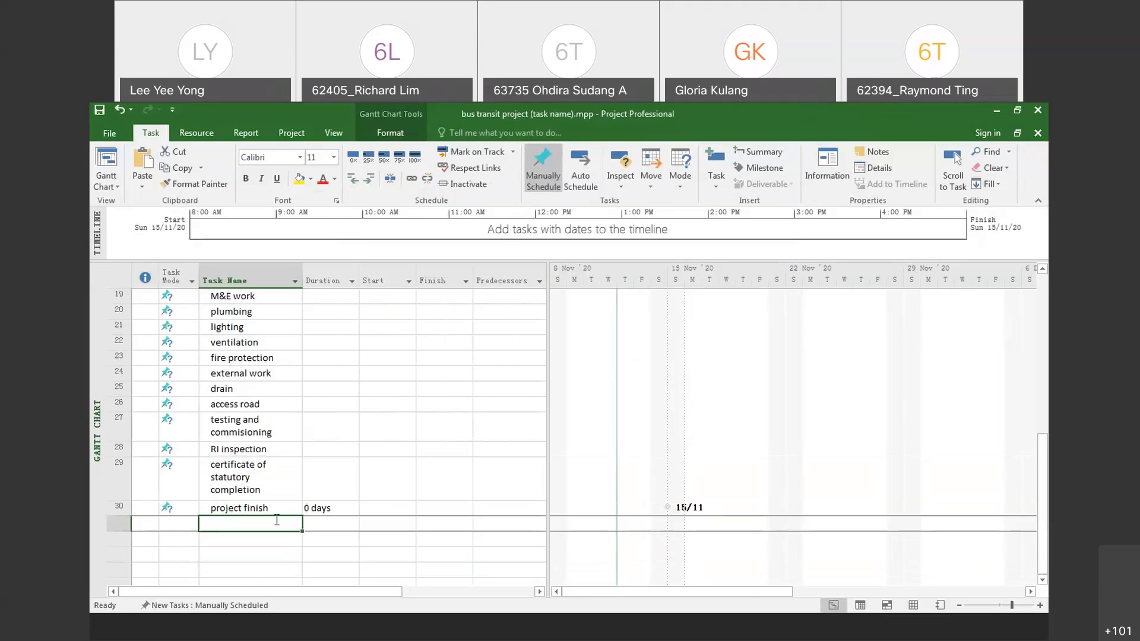
{"action": "left_click", "coordinate": [262, 493]}
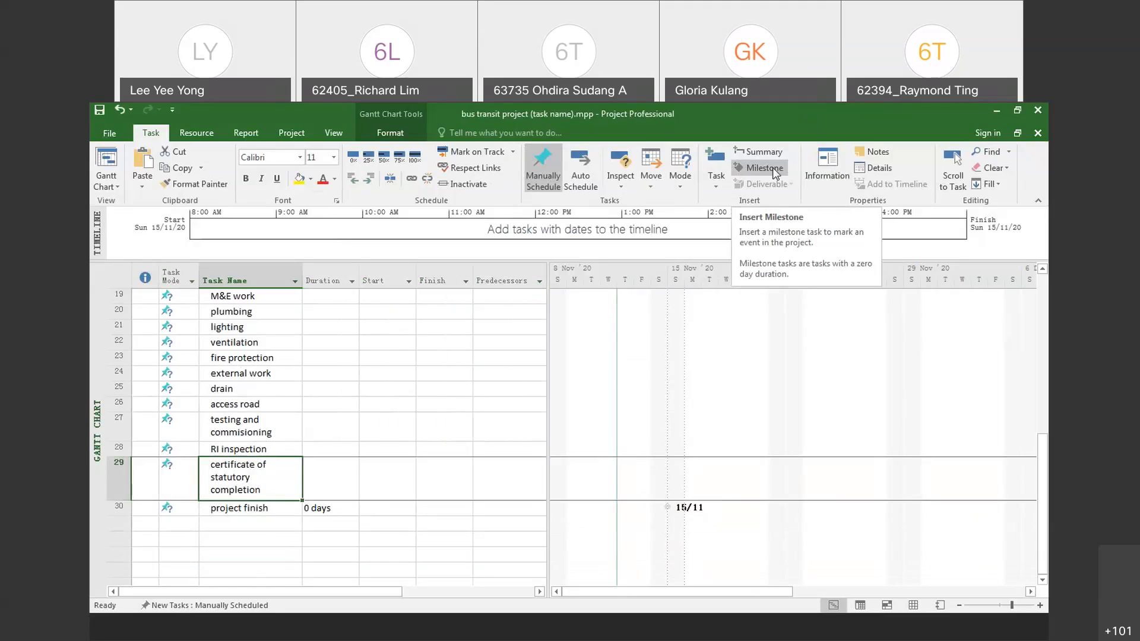
{"action": "left_click", "coordinate": [249, 521]}
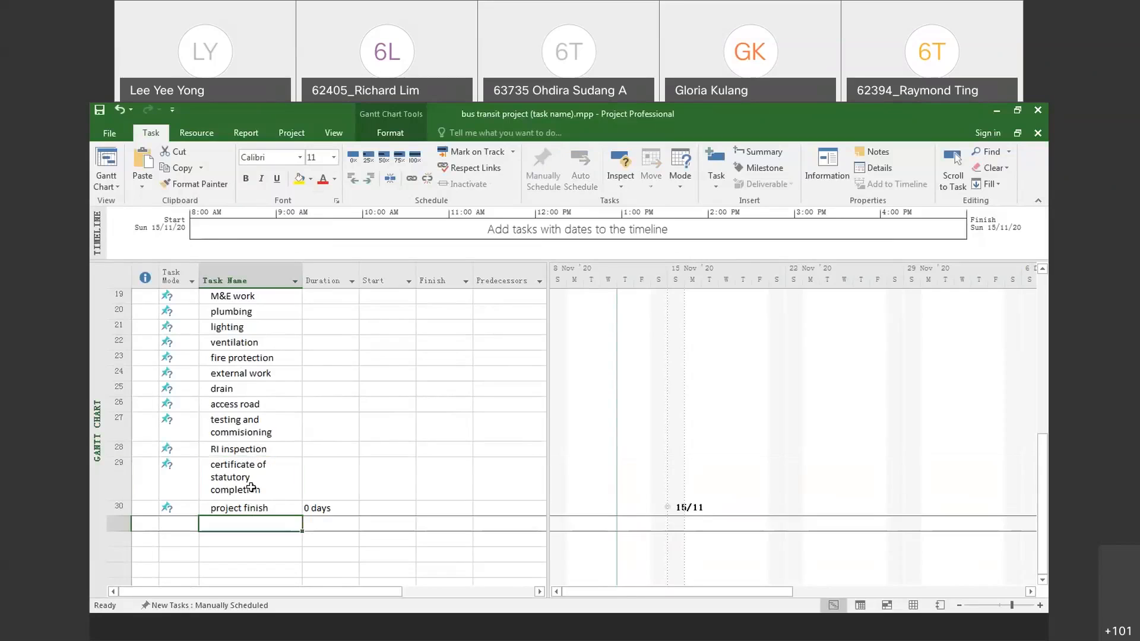
Step: Mark the certificate of statutory completion task as a milestone in its advanced task information
{"action": "left_click", "coordinate": [252, 488]}
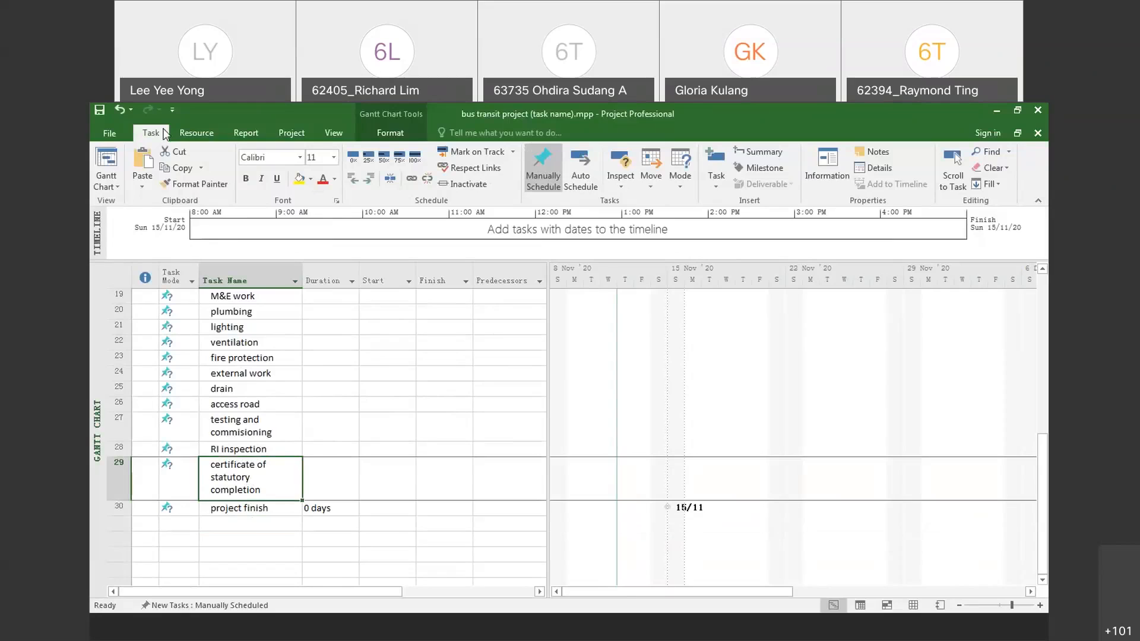
{"action": "left_click", "coordinate": [817, 183]}
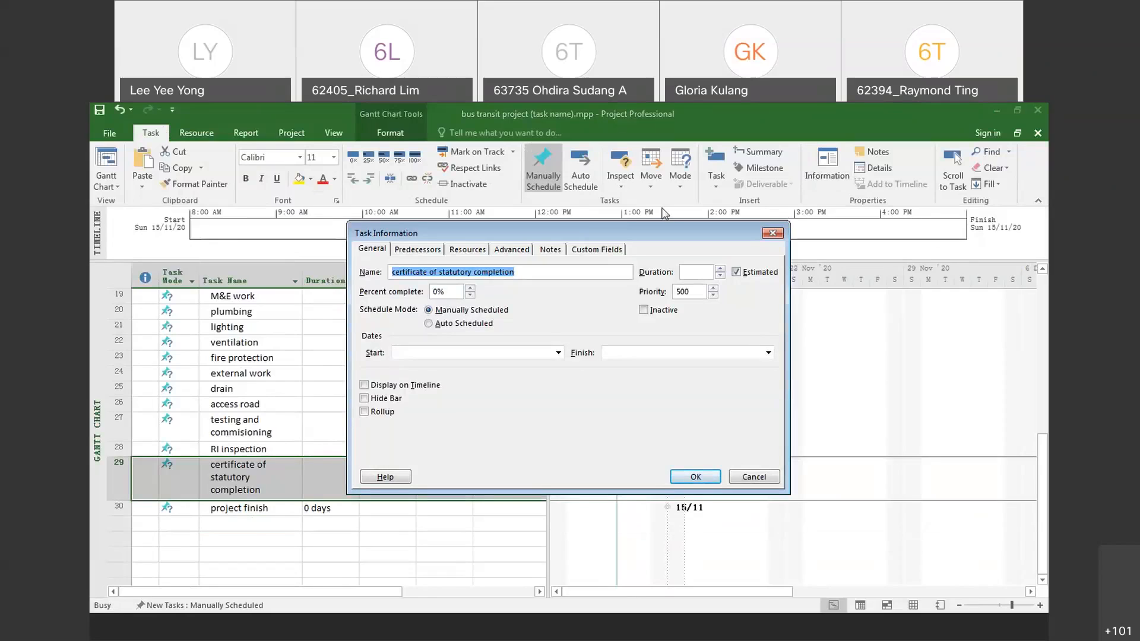
{"action": "left_click", "coordinate": [499, 250]}
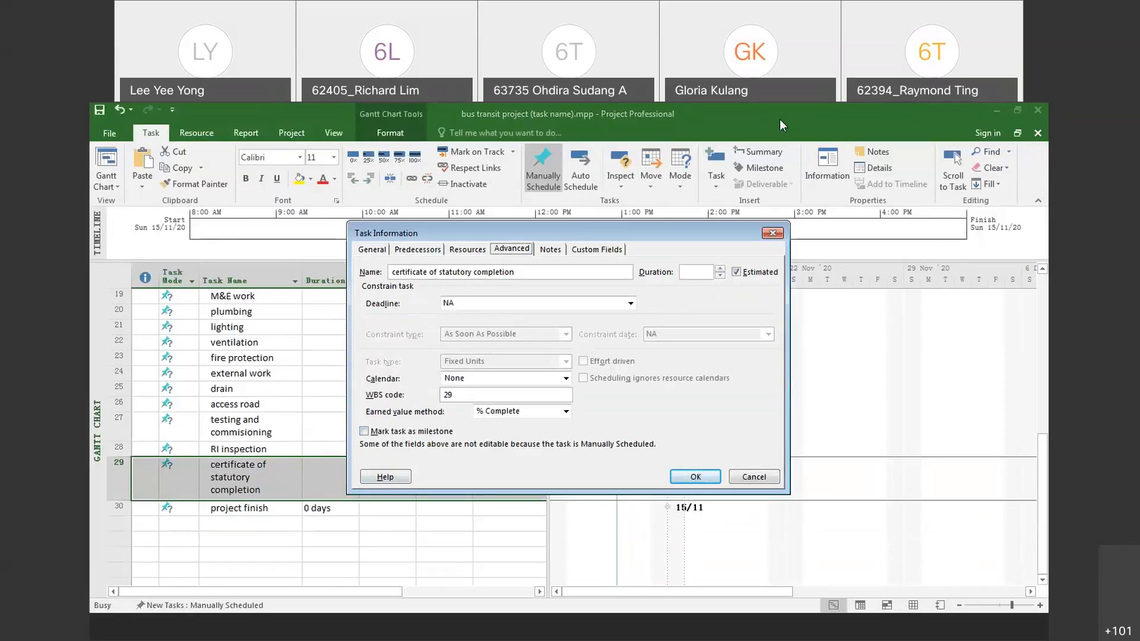
{"action": "mouse_move", "coordinate": [389, 399]}
{"action": "left_mouse_down"}
{"action": "mouse_move", "coordinate": [368, 464]}
{"action": "mouse_move", "coordinate": [377, 390]}
{"action": "left_mouse_up"}
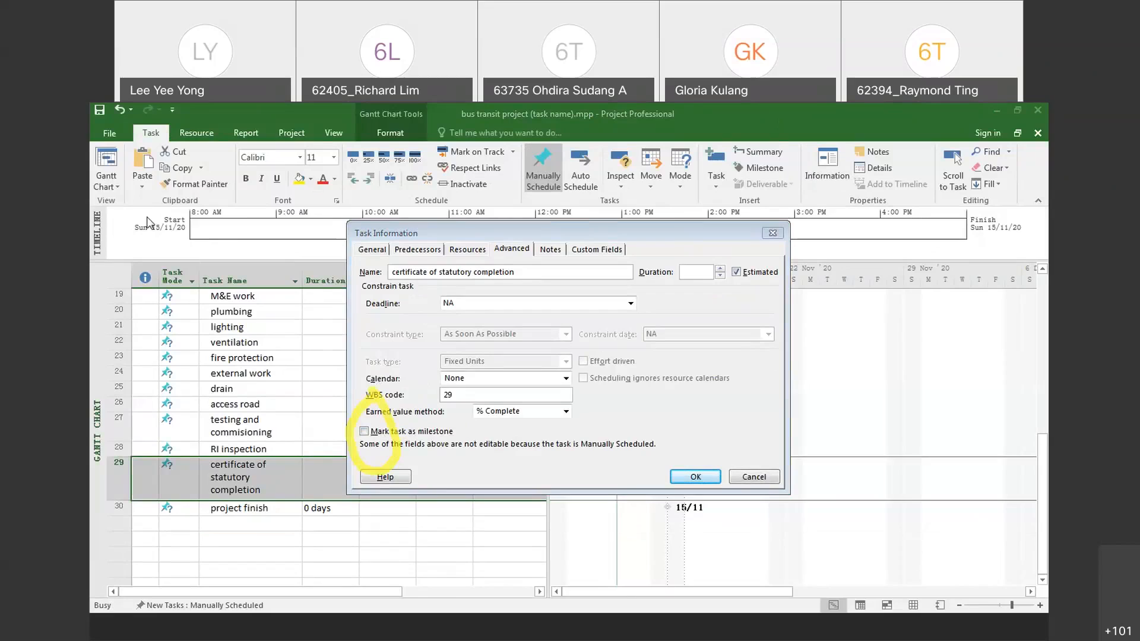
{"action": "key", "text": "Escape"}
{"action": "left_click", "coordinate": [364, 432]}
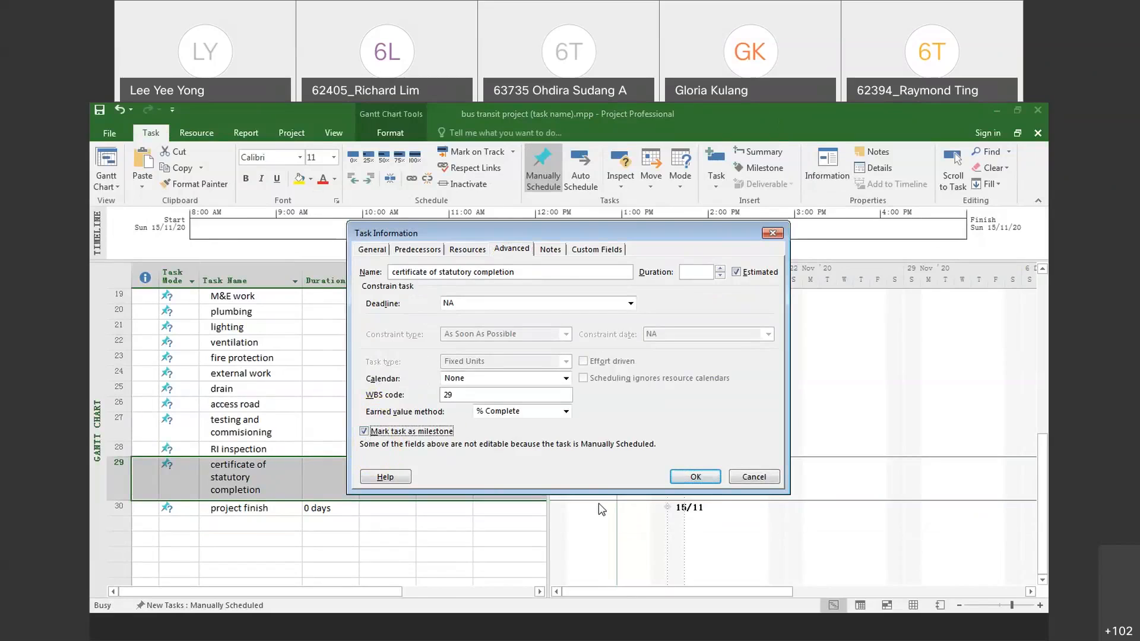
{"action": "left_click", "coordinate": [695, 478]}
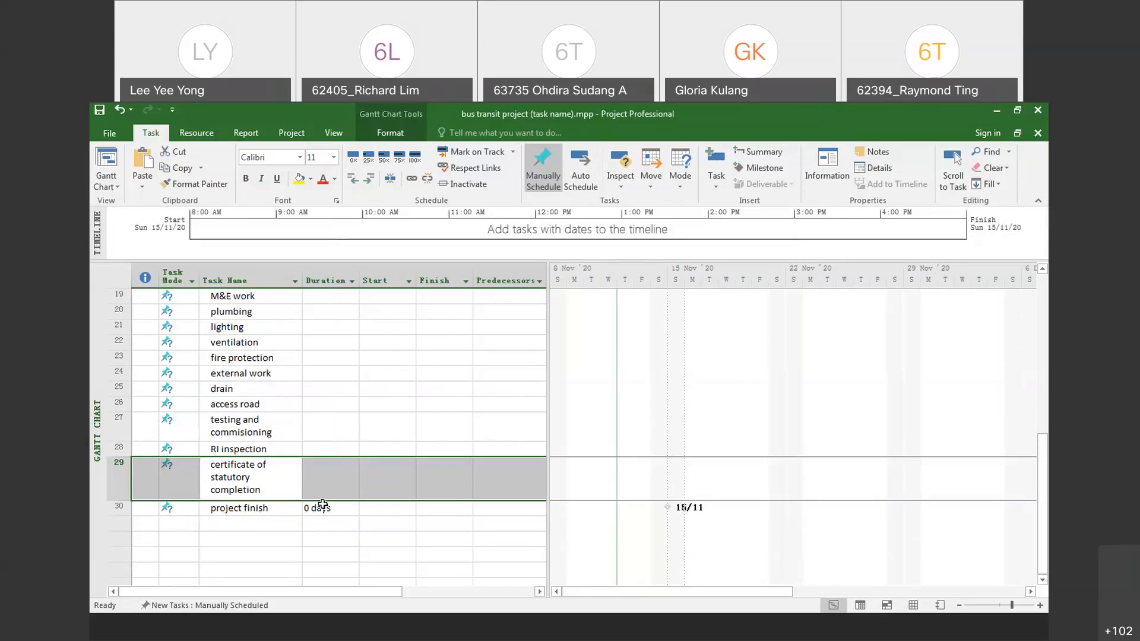
Step: Set the duration of the certificate of statutory completion milestone to 0 days
{"action": "double_click", "coordinate": [236, 475]}
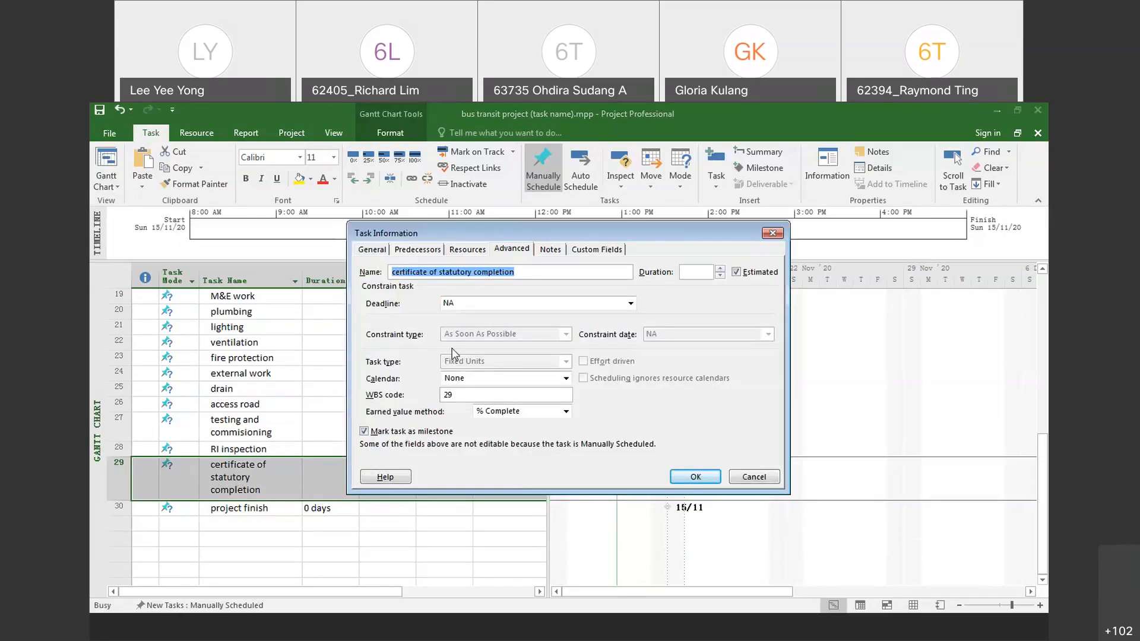
{"action": "left_click", "coordinate": [509, 251]}
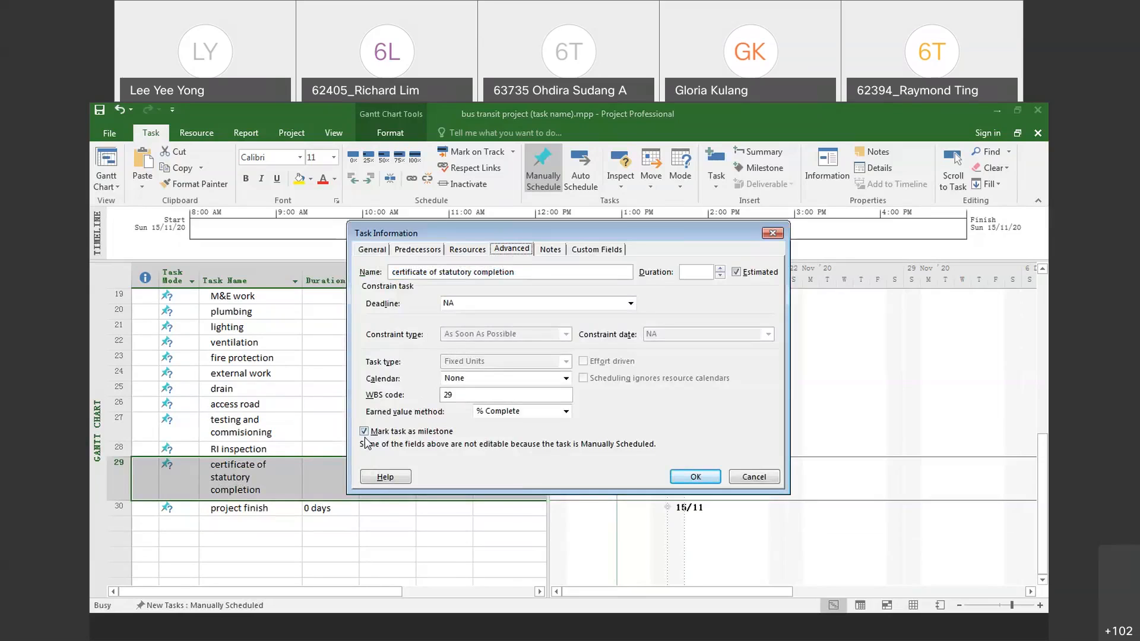
{"action": "left_click", "coordinate": [719, 269]}
{"action": "left_click", "coordinate": [720, 275]}
{"action": "left_click", "coordinate": [695, 477]}
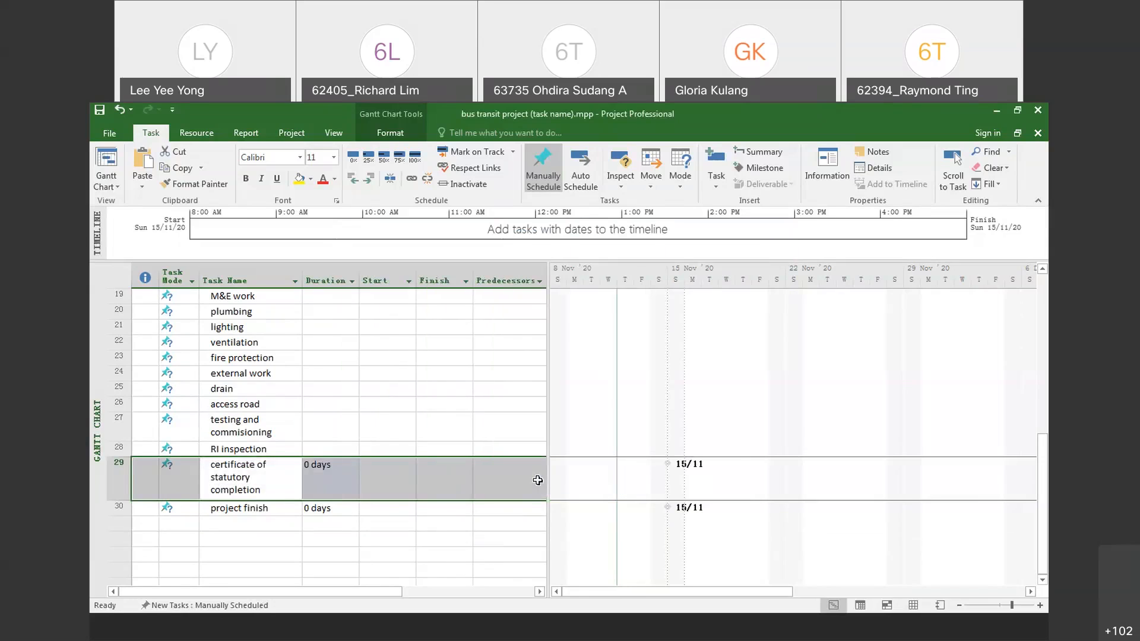
{"action": "left_click", "coordinate": [370, 524]}
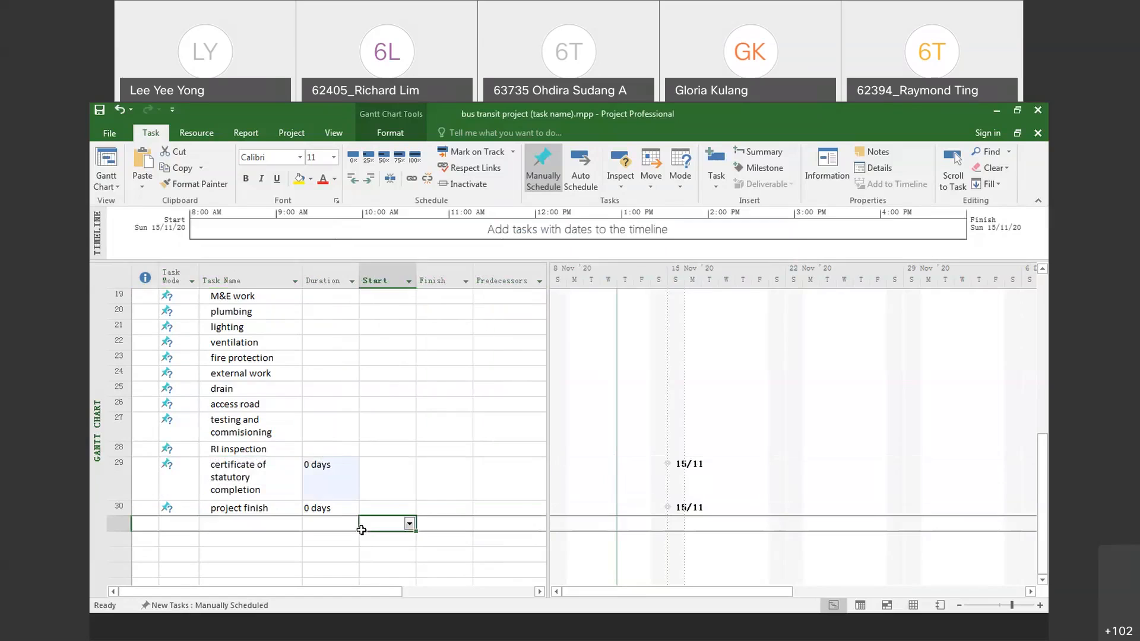
{"action": "left_click", "coordinate": [324, 509]}
{"action": "scroll", "coordinate": [328, 482], "scroll_direction": "up", "scroll_amount": 6}
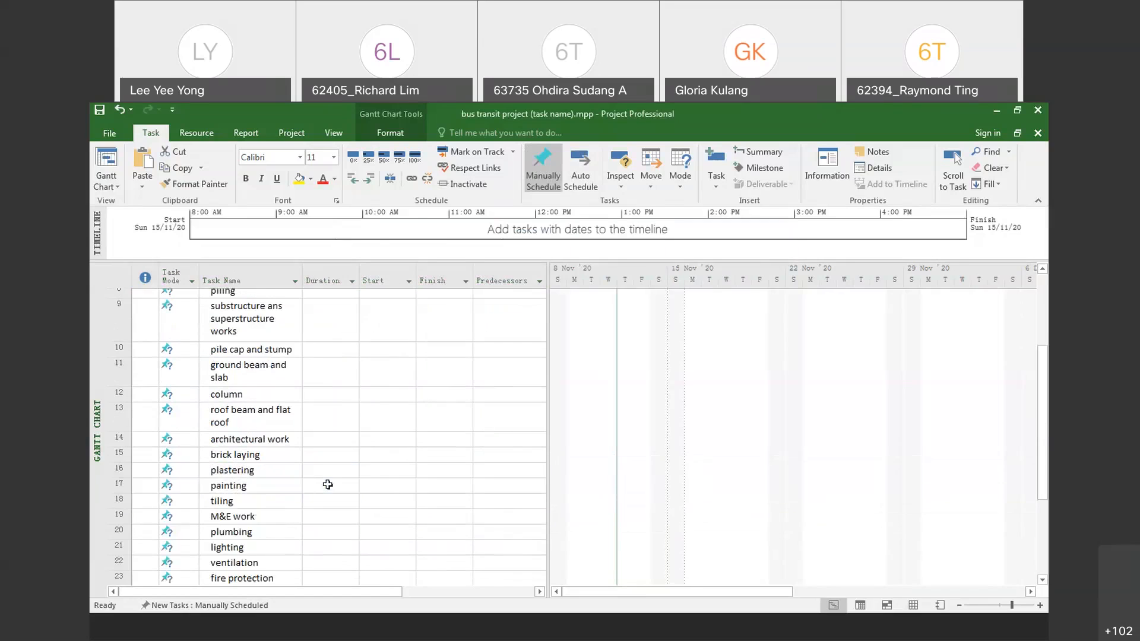